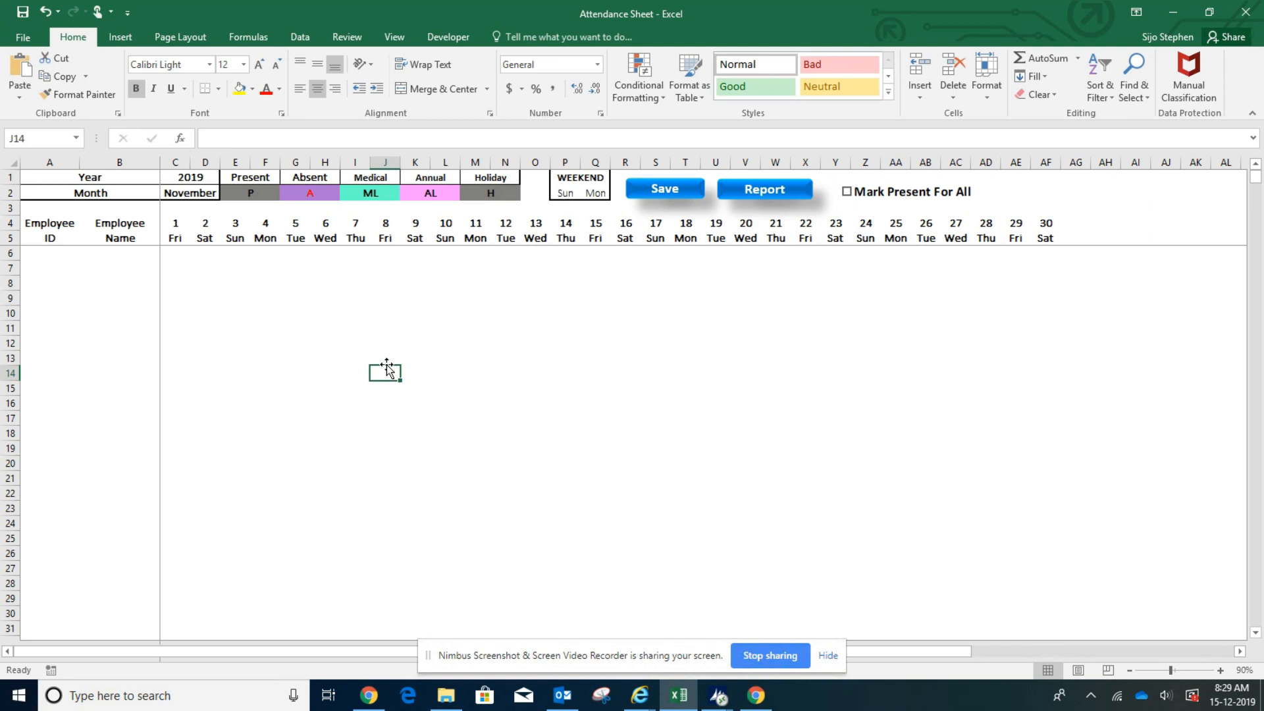
click(355, 343)
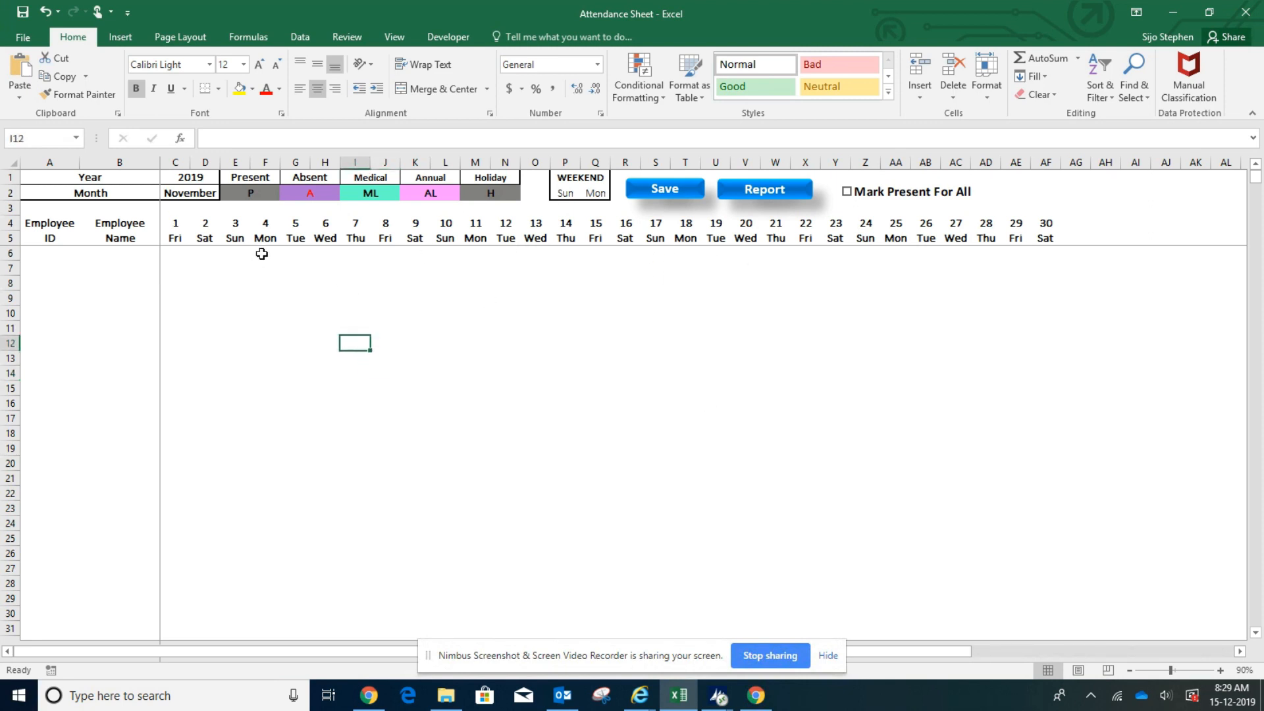
drag(181, 223, 1035, 231)
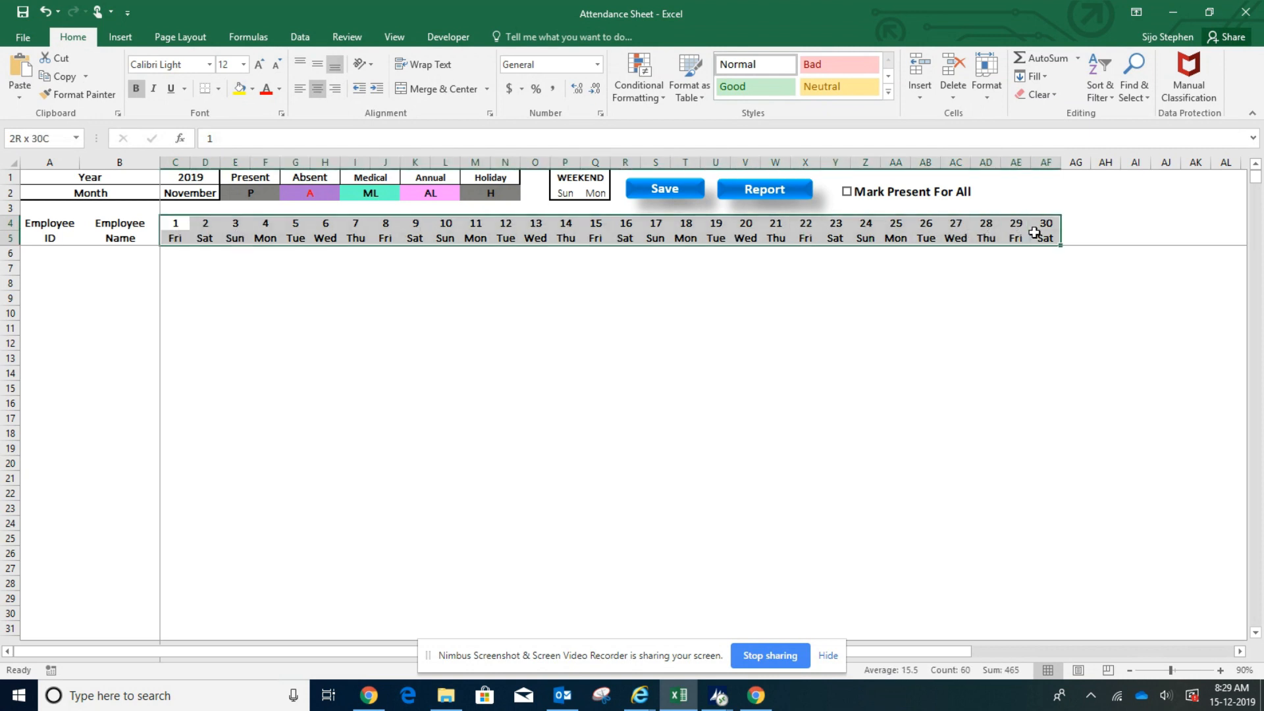
click(404, 240)
Look through the available years without changing the year, and set the attendance sheet's month to December
click(209, 178)
click(226, 177)
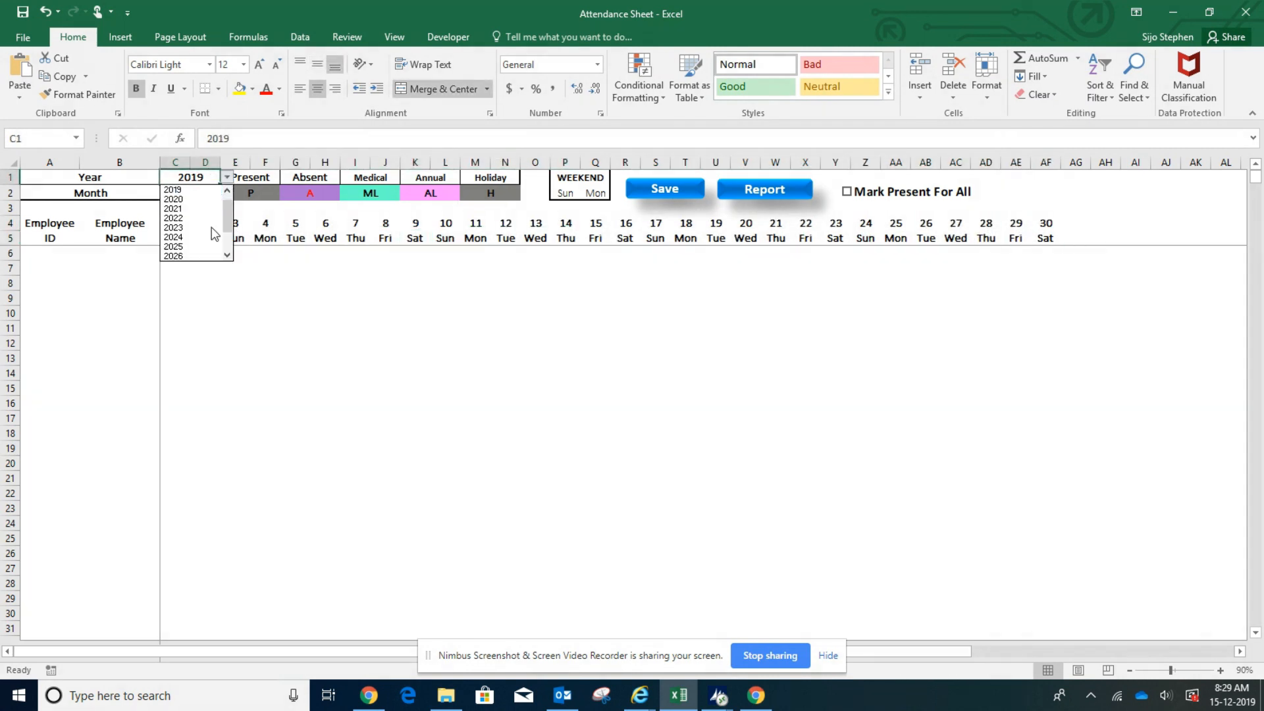
scroll(230, 229, down, 2)
scroll(230, 228, up, 3)
click(203, 199)
click(189, 196)
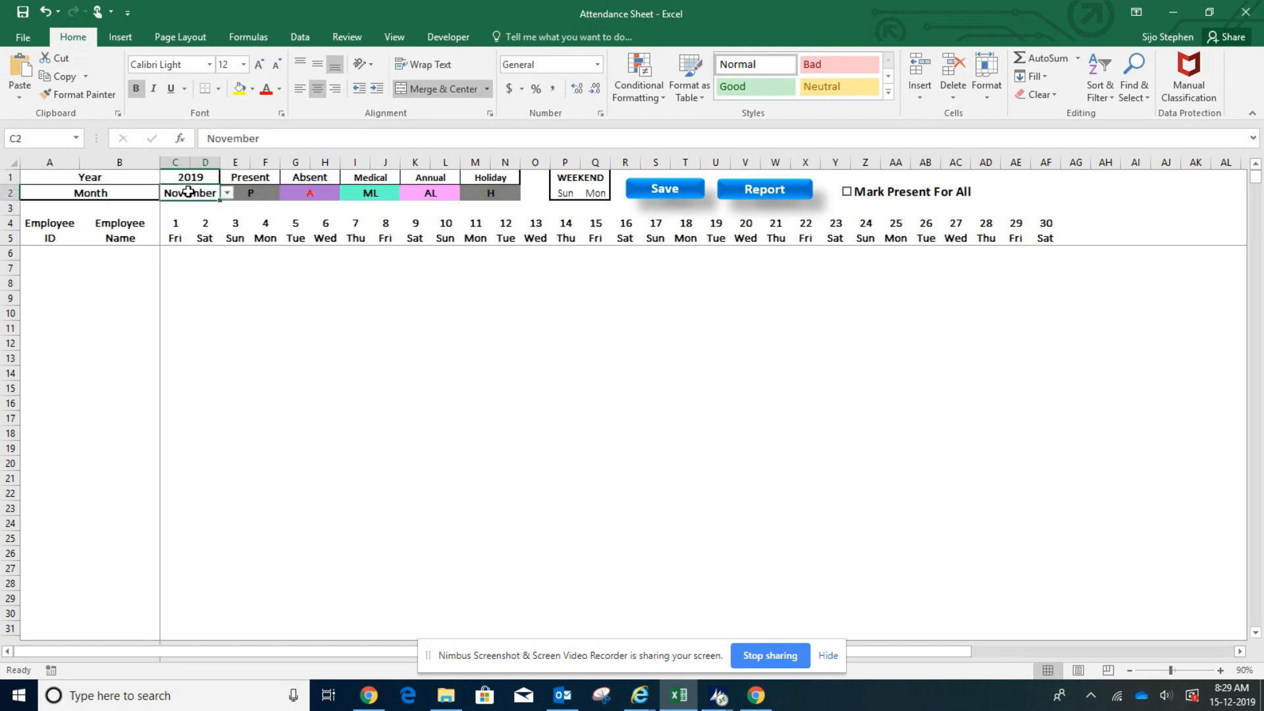
click(226, 193)
click(183, 272)
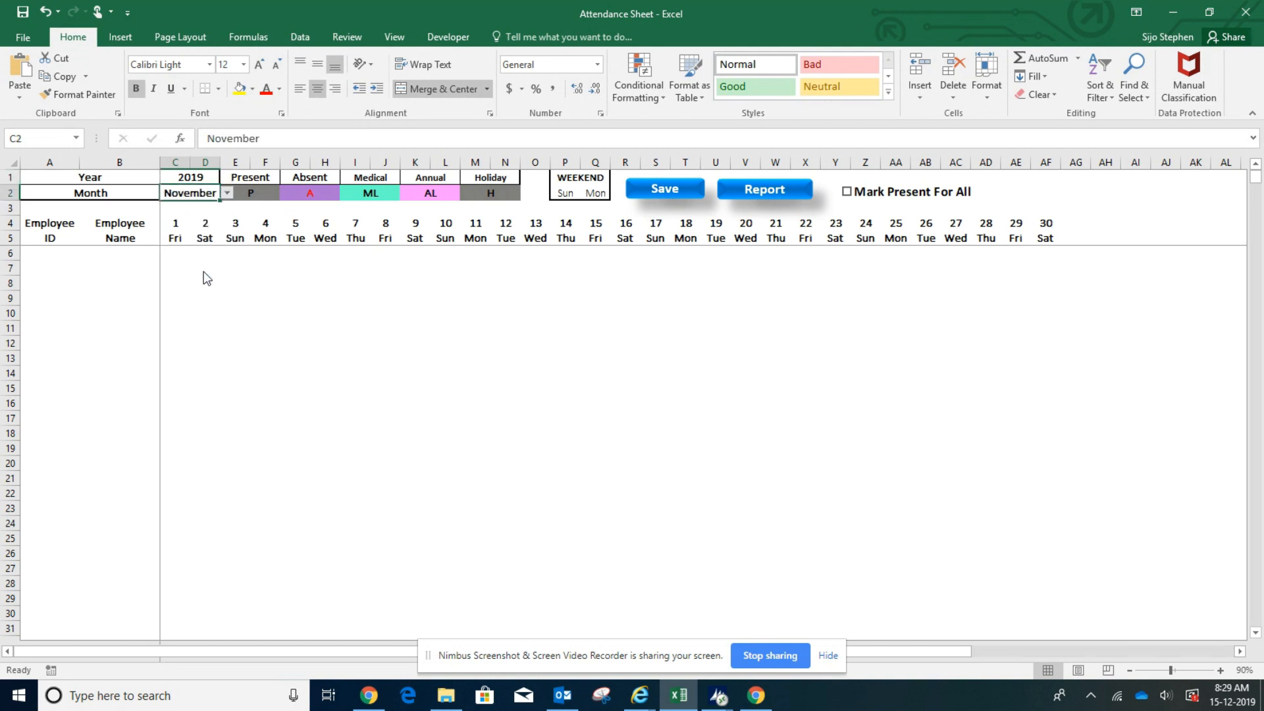
Examine the date and weekday header rows for December, from day 1 through day 31
click(177, 237)
drag(178, 237, 1083, 236)
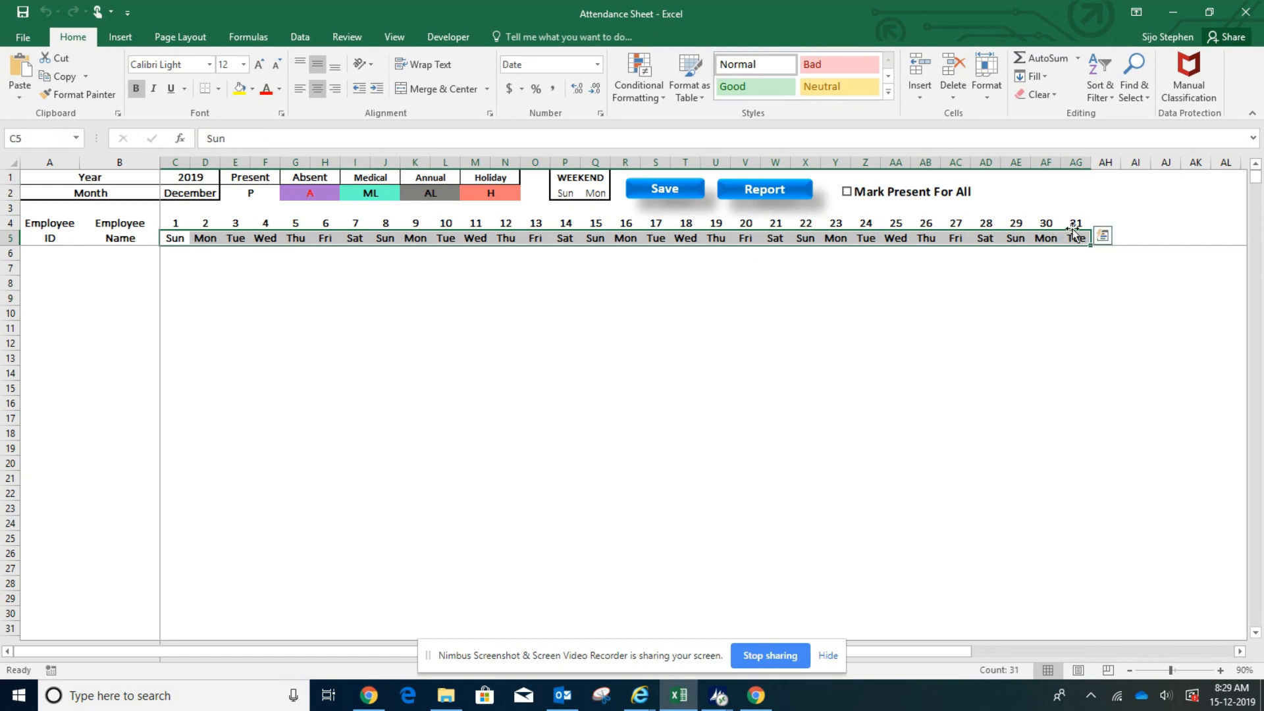
click(1074, 226)
click(1066, 241)
drag(176, 224, 1080, 239)
click(1074, 226)
click(1077, 238)
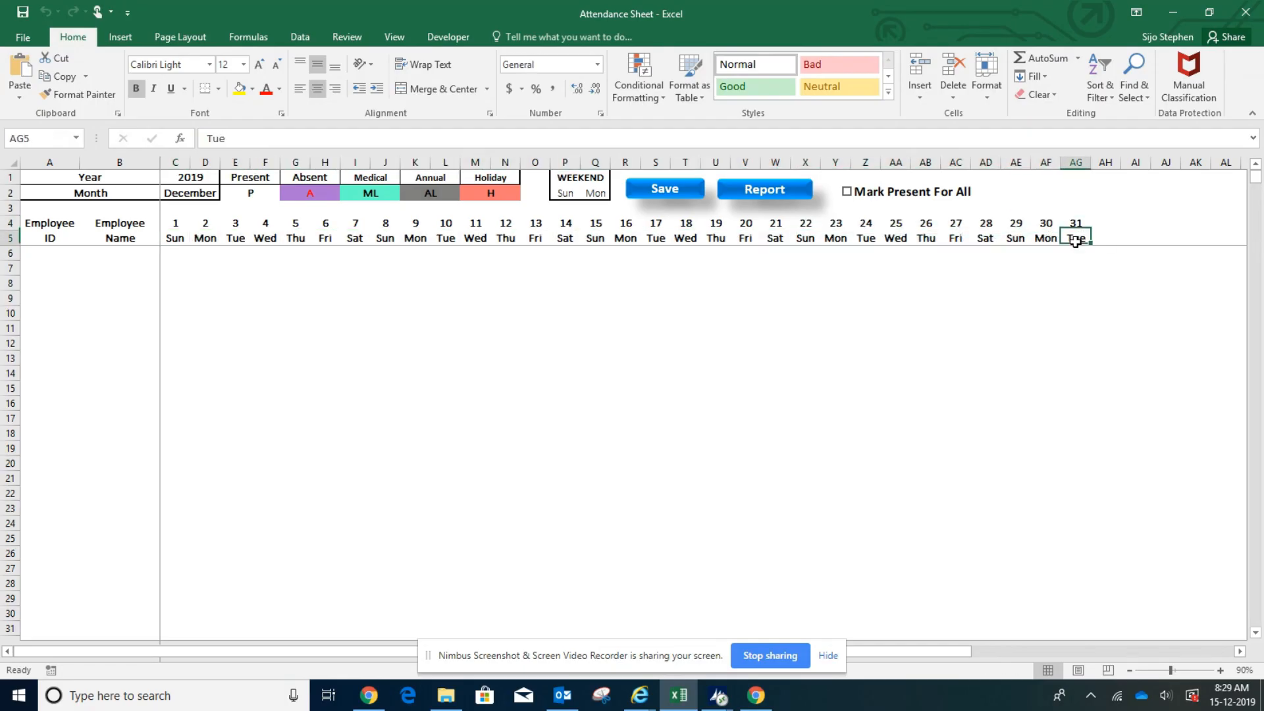
drag(175, 238, 1080, 238)
click(1075, 226)
click(1076, 238)
drag(175, 238, 1080, 238)
click(1075, 226)
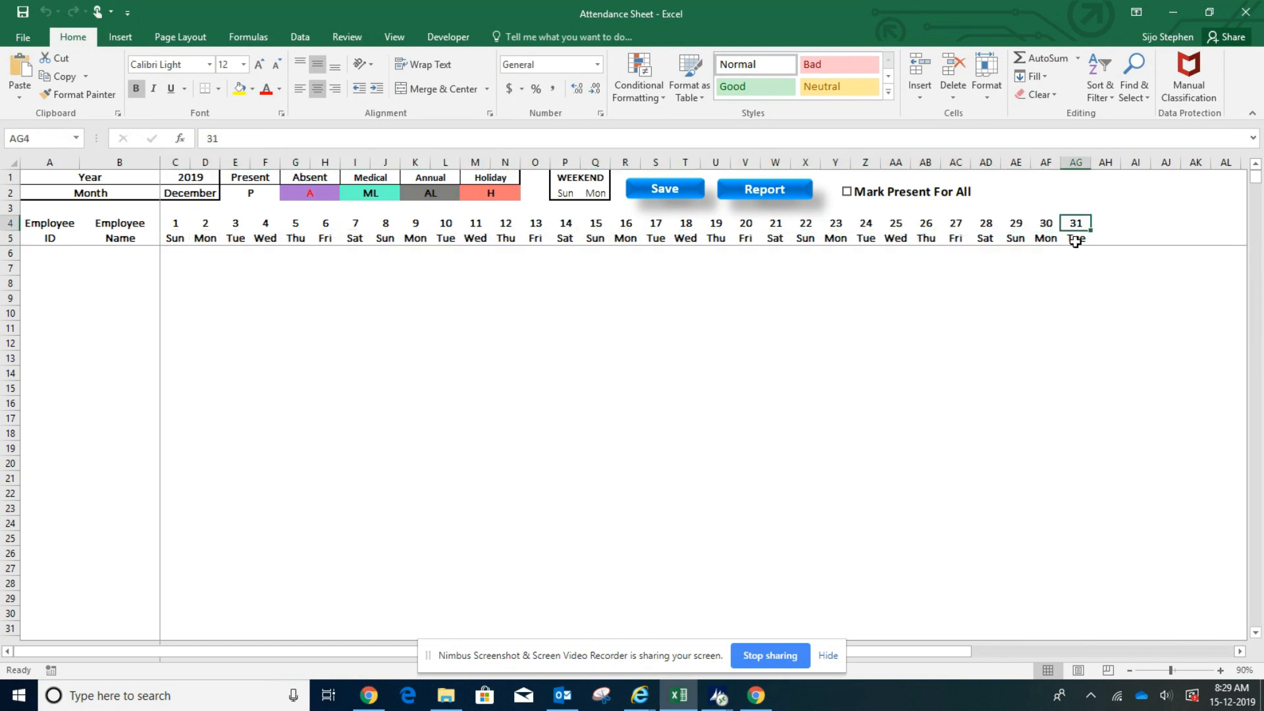
click(1076, 238)
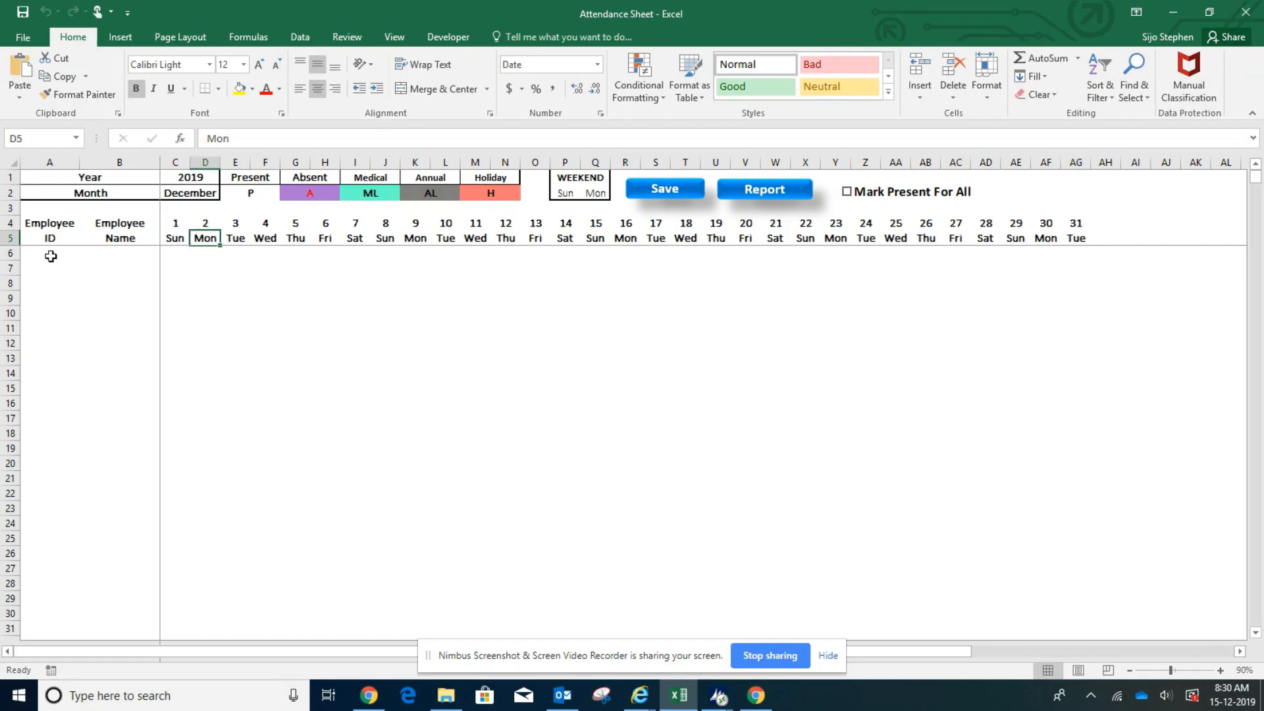
Fill the Employee ID column with sequential IDs 1 to 22, starting in A6
click(51, 256)
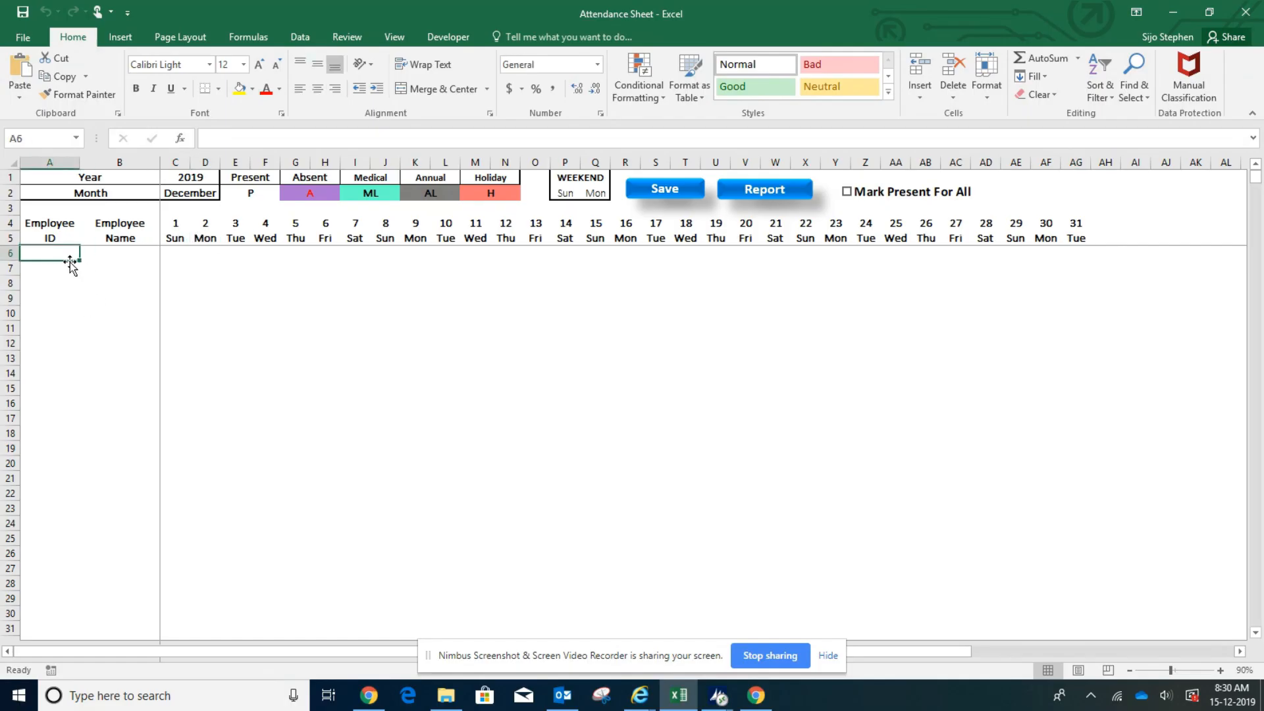
text(1)
key(Return)
text(2)
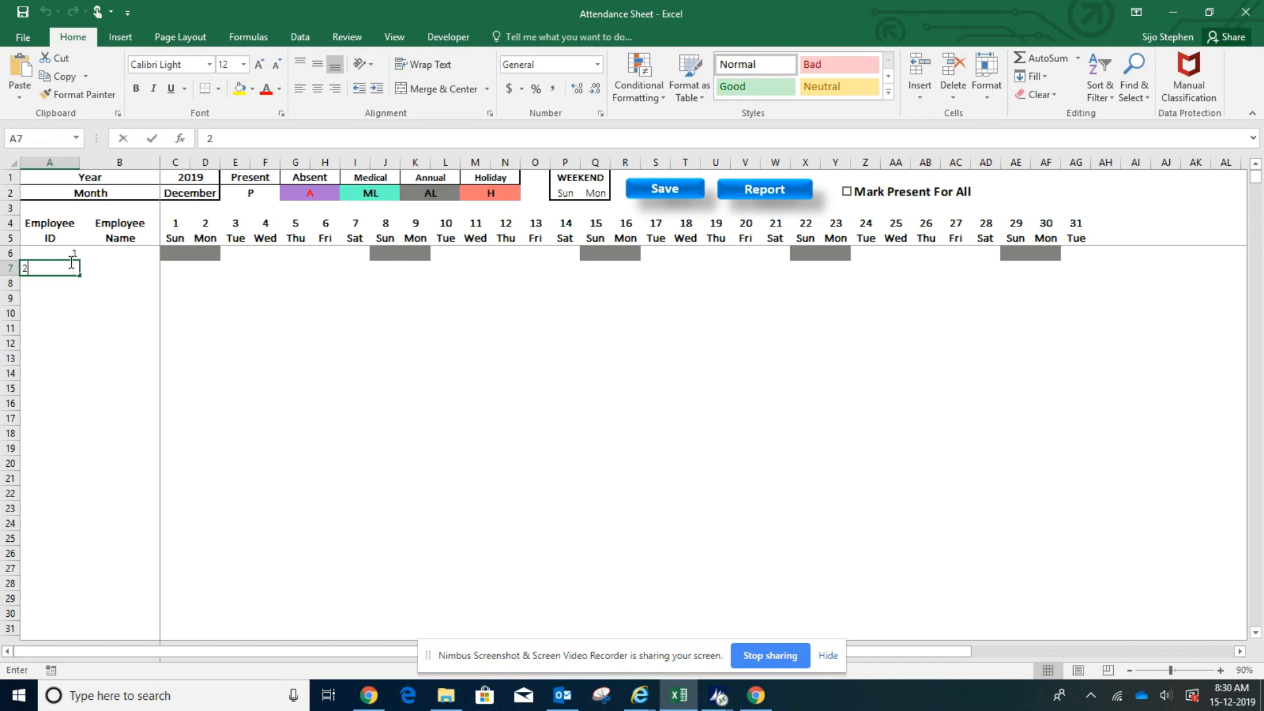
key(Return)
text(3)
key(Return)
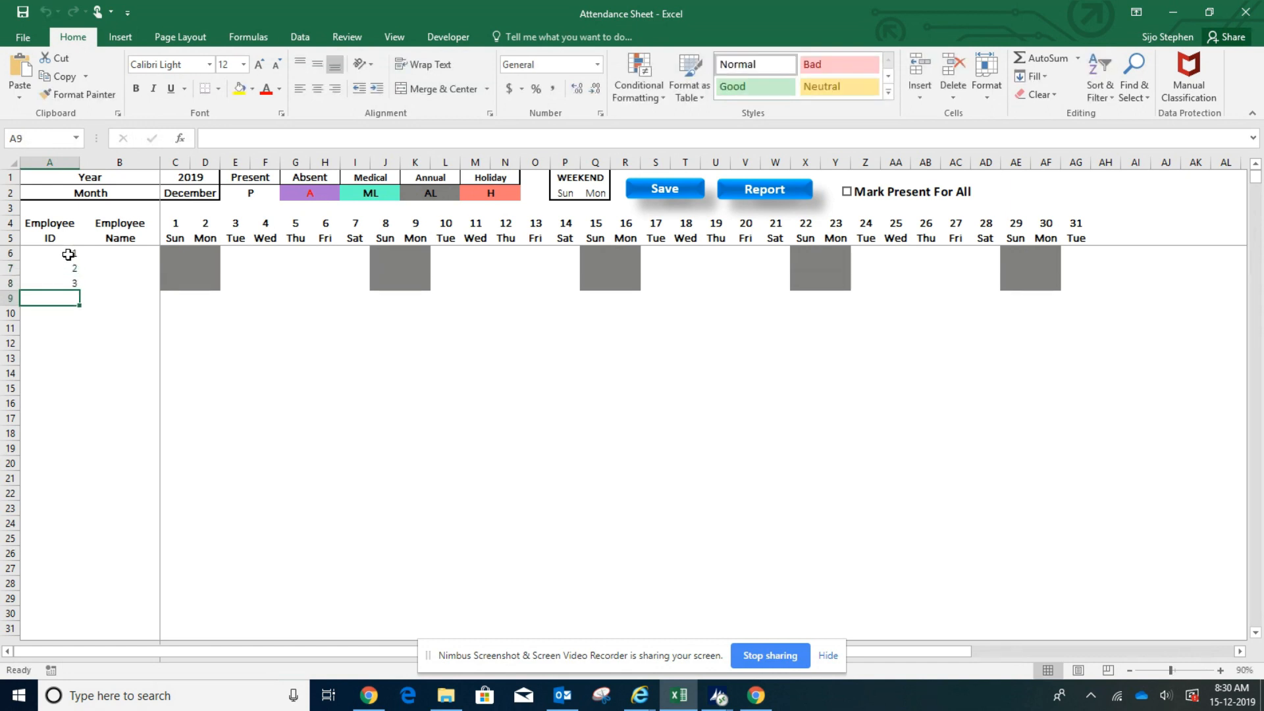
drag(67, 254, 85, 568)
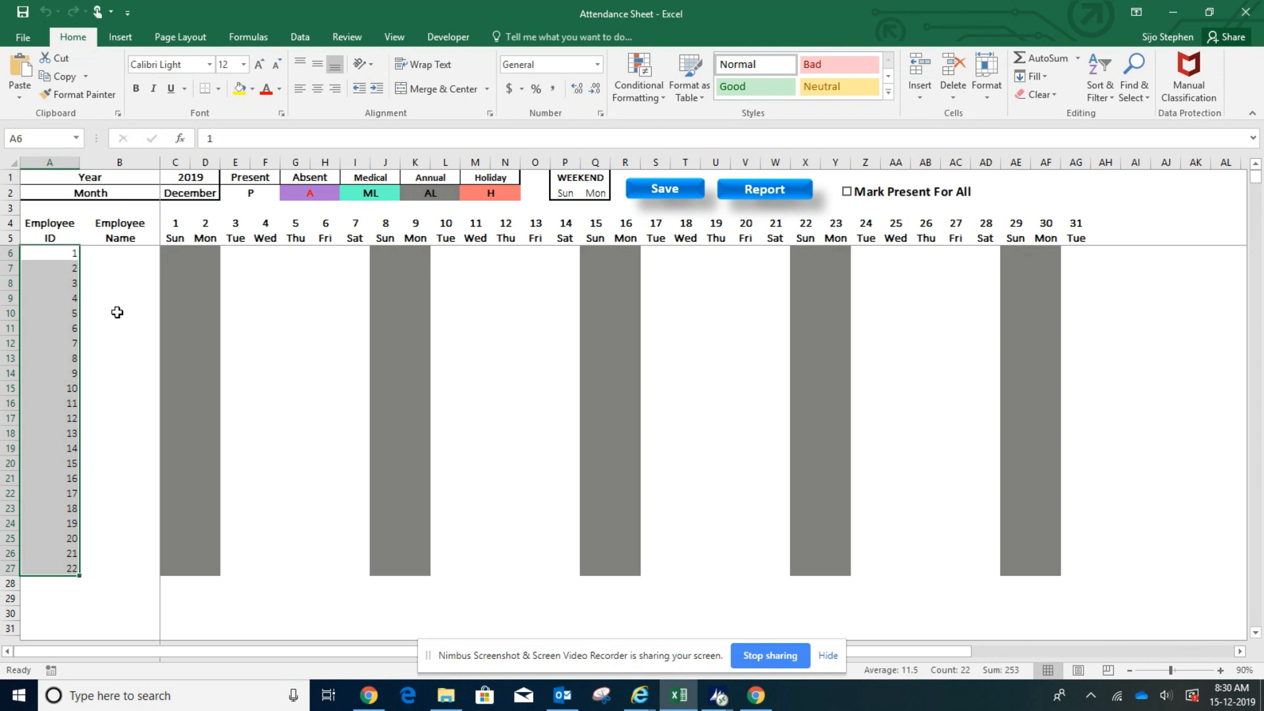
Fill the Employee Name column with the placeholder names A through V for IDs 1 to 22, one letter per row in B6:B27
click(113, 251)
text(A)
key(Return)
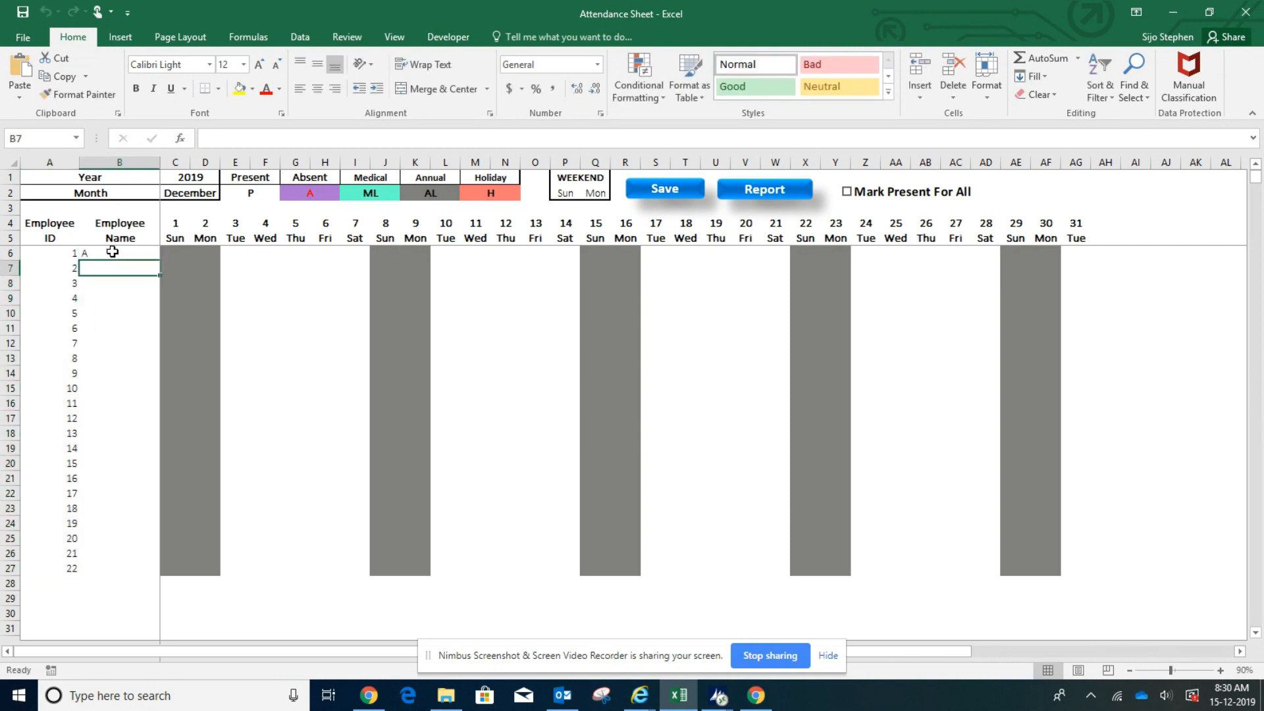
text(B)
key(Return)
text(C)
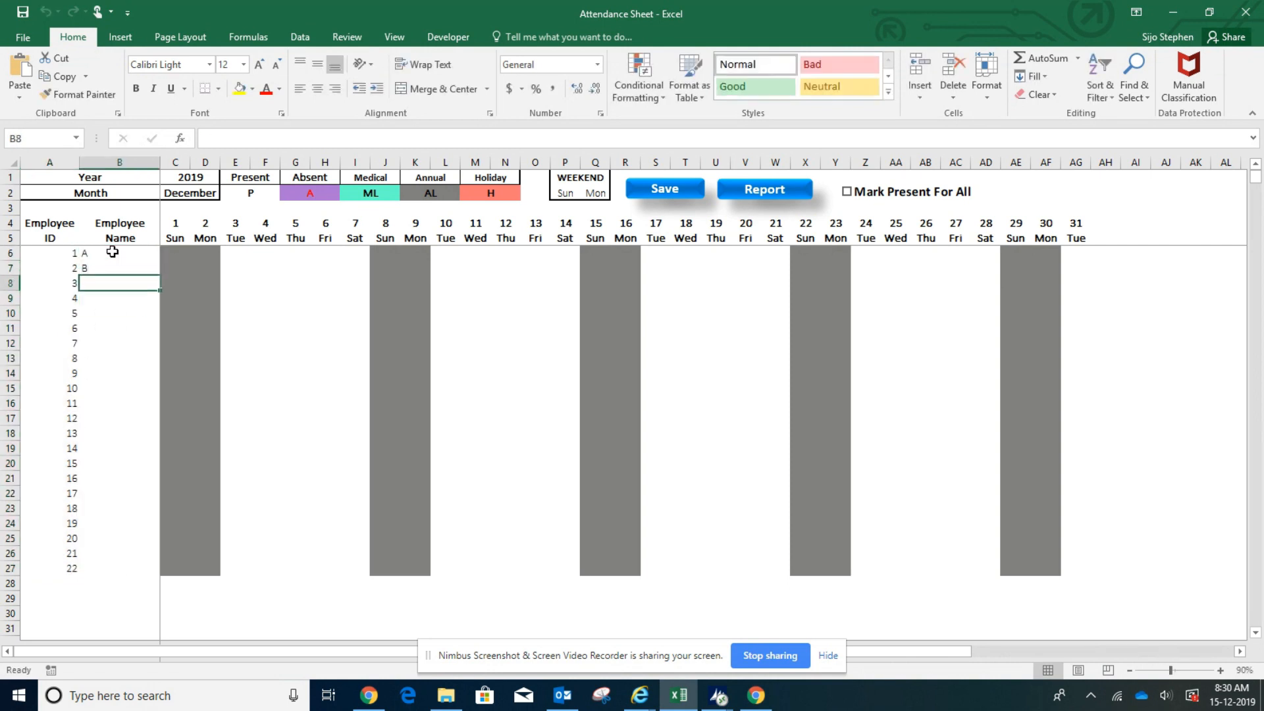
key(Return)
text(D)
key(Return)
text(E)
key(Return)
text(F)
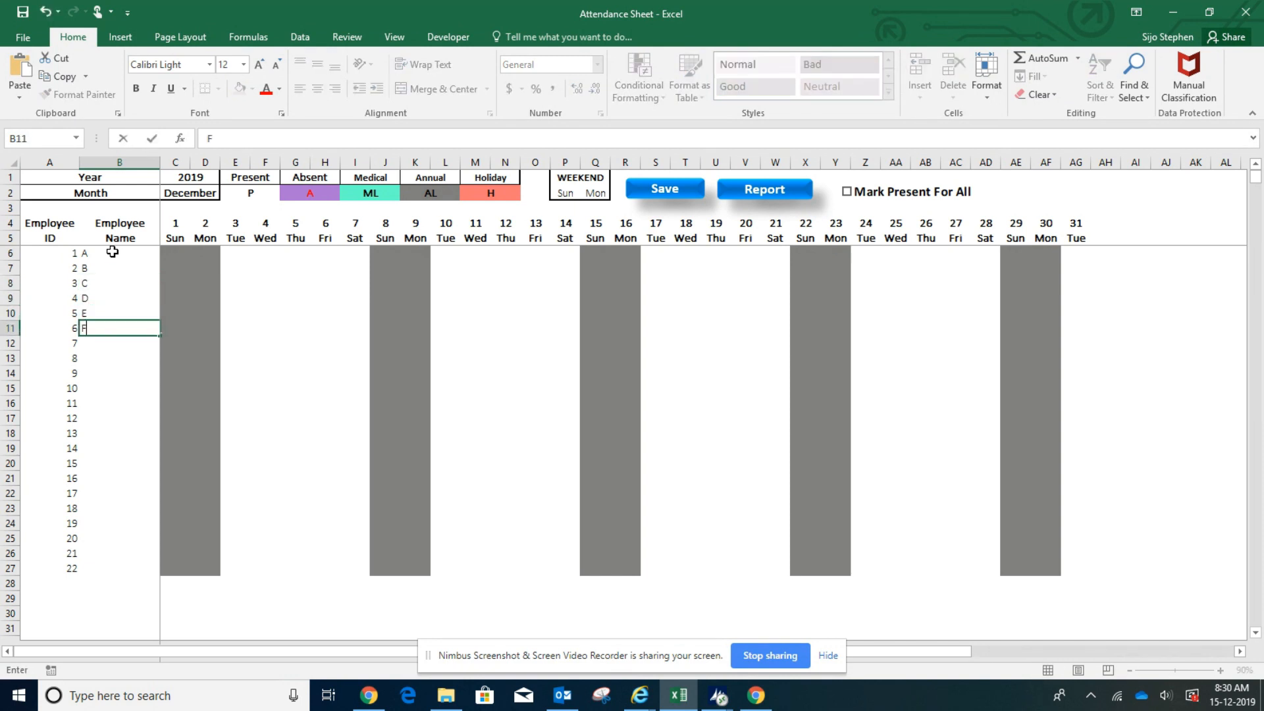
key(Return)
text(G)
key(Return)
text(H)
key(Return)
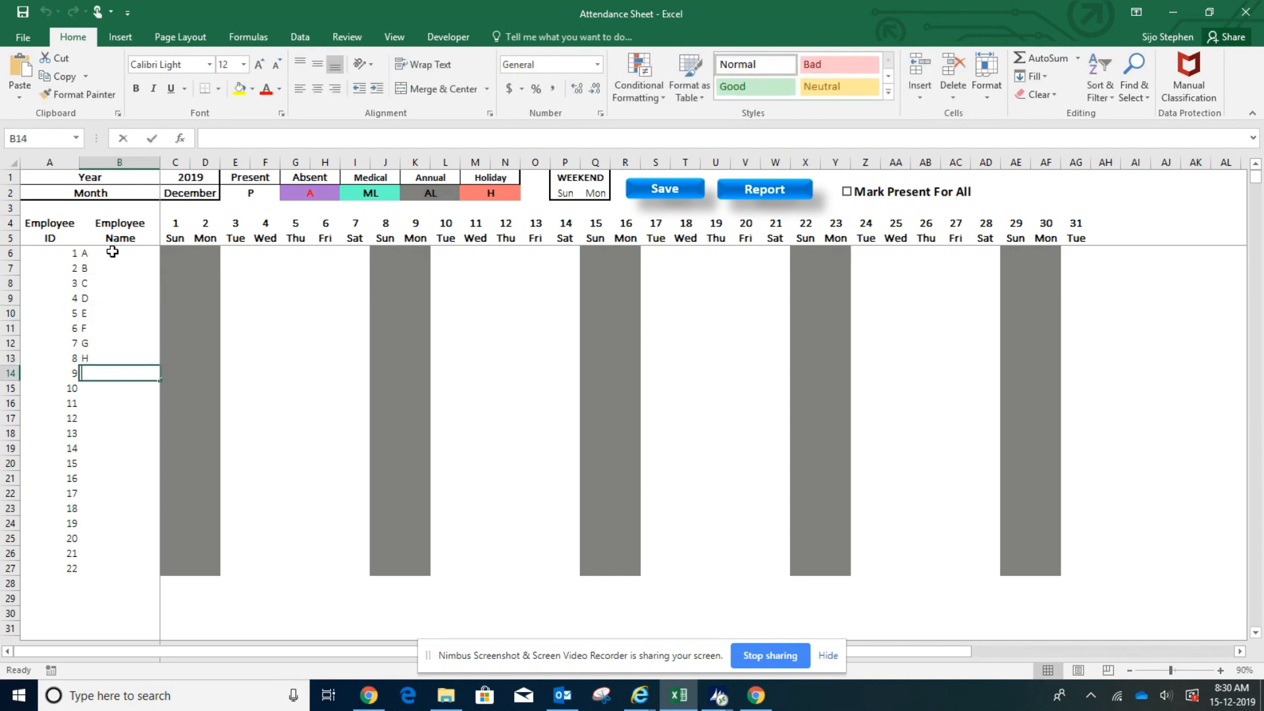
text(I)
key(Return)
text(J)
key(Return)
text(K)
key(Return)
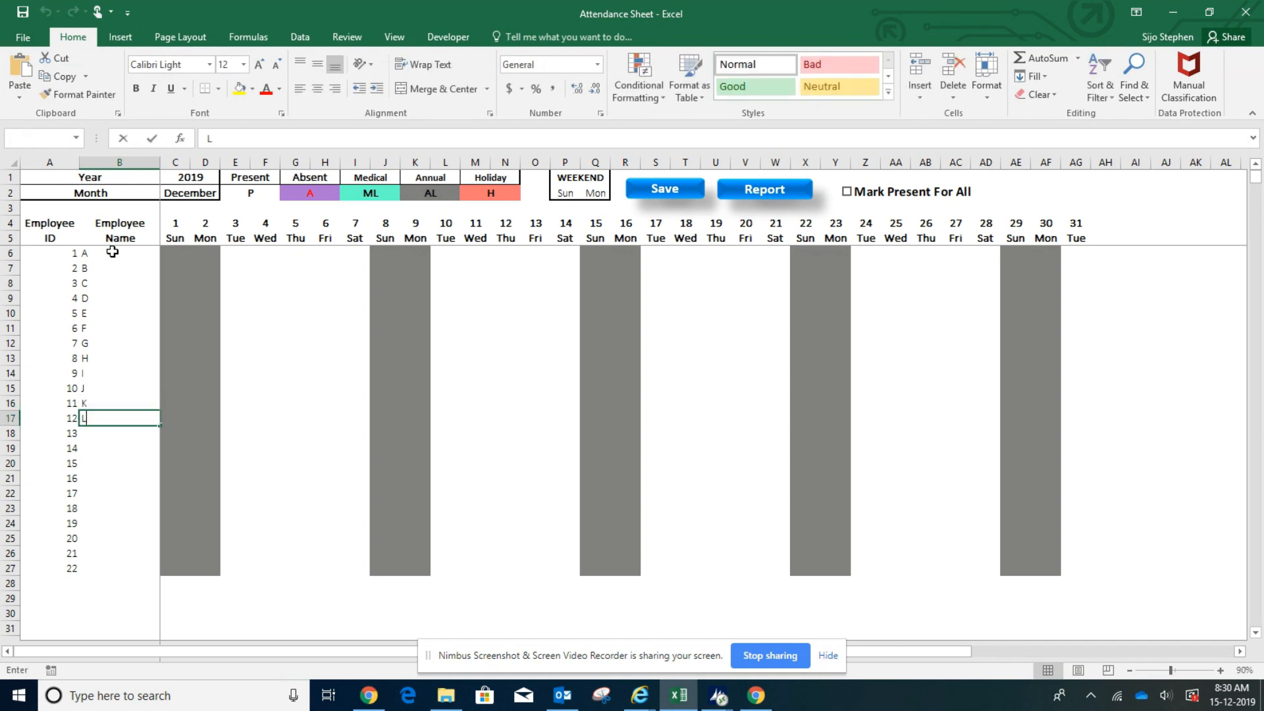
text(L)
key(Return)
text(M)
key(Return)
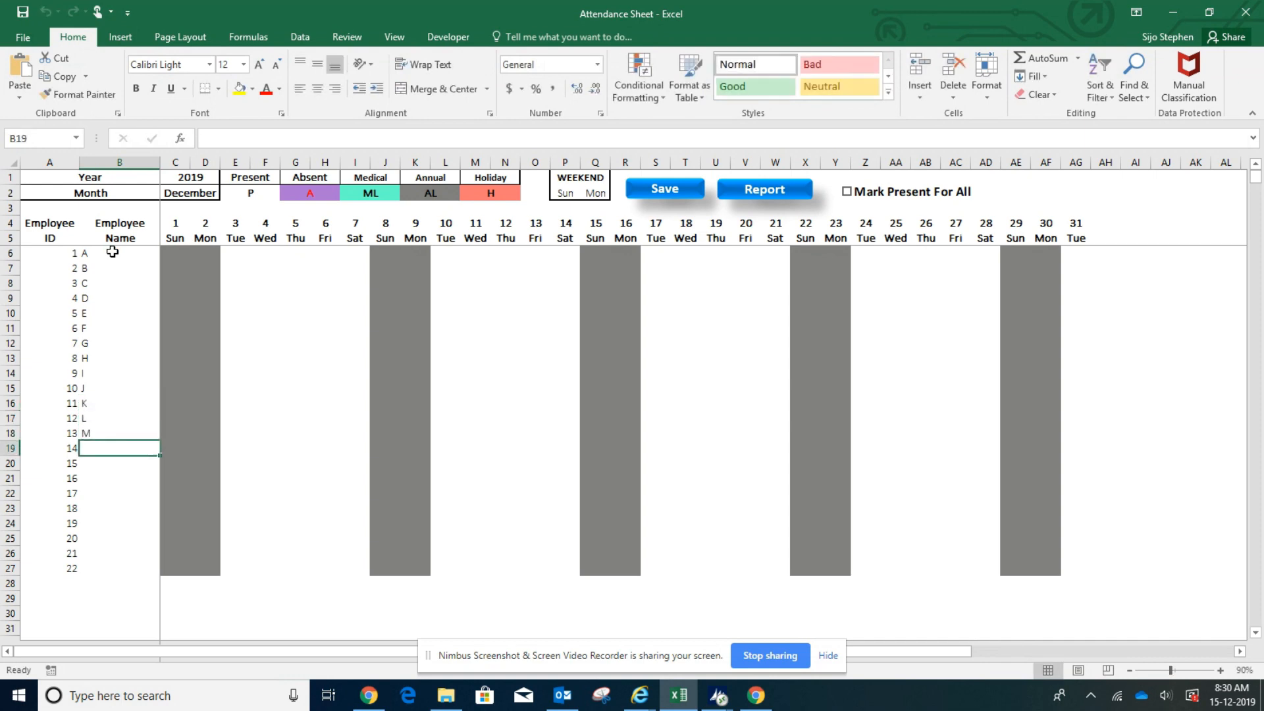
text(N)
key(Return)
text(O)
key(Return)
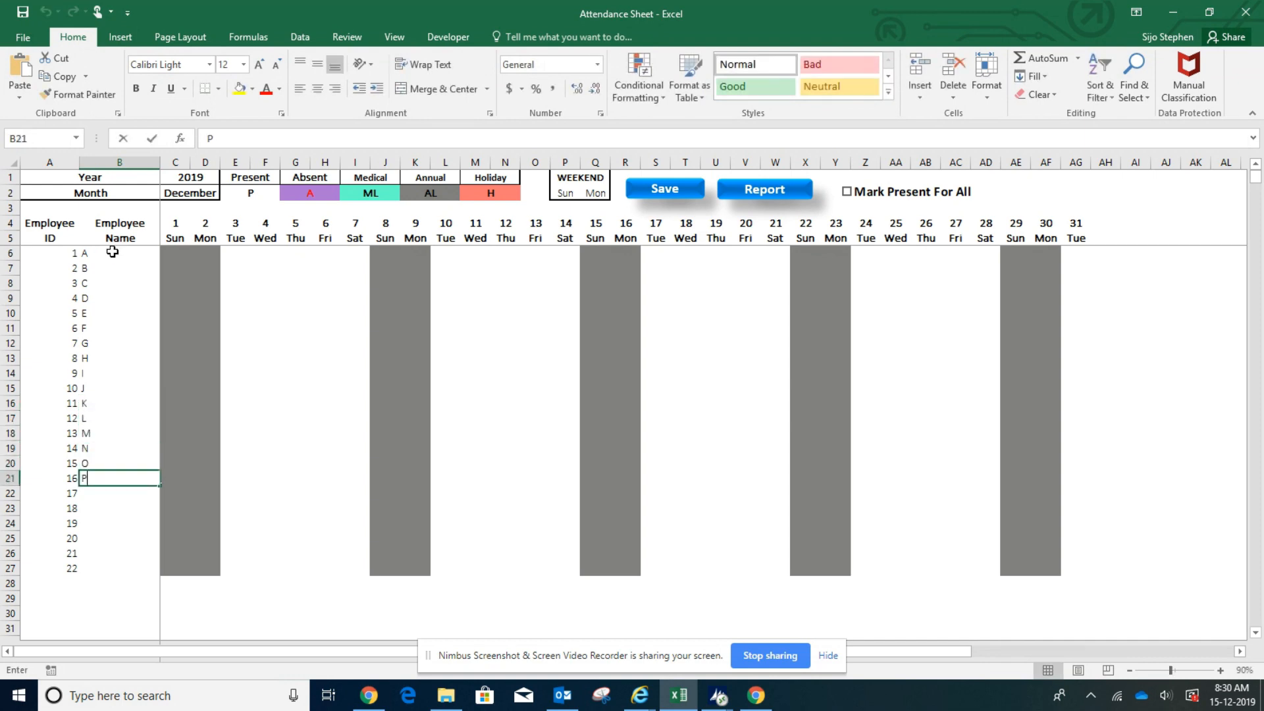
text(P)
key(Return)
text(Q)
key(Return)
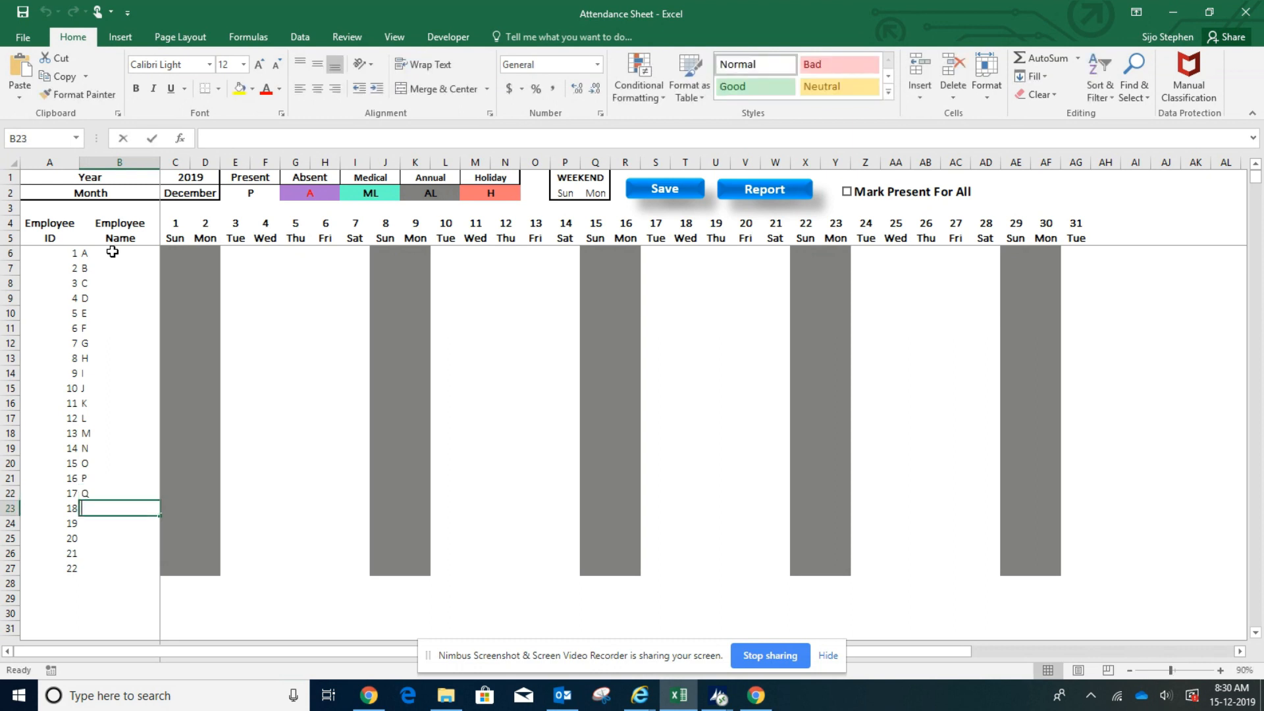
text(R)
key(Return)
text(S)
key(Return)
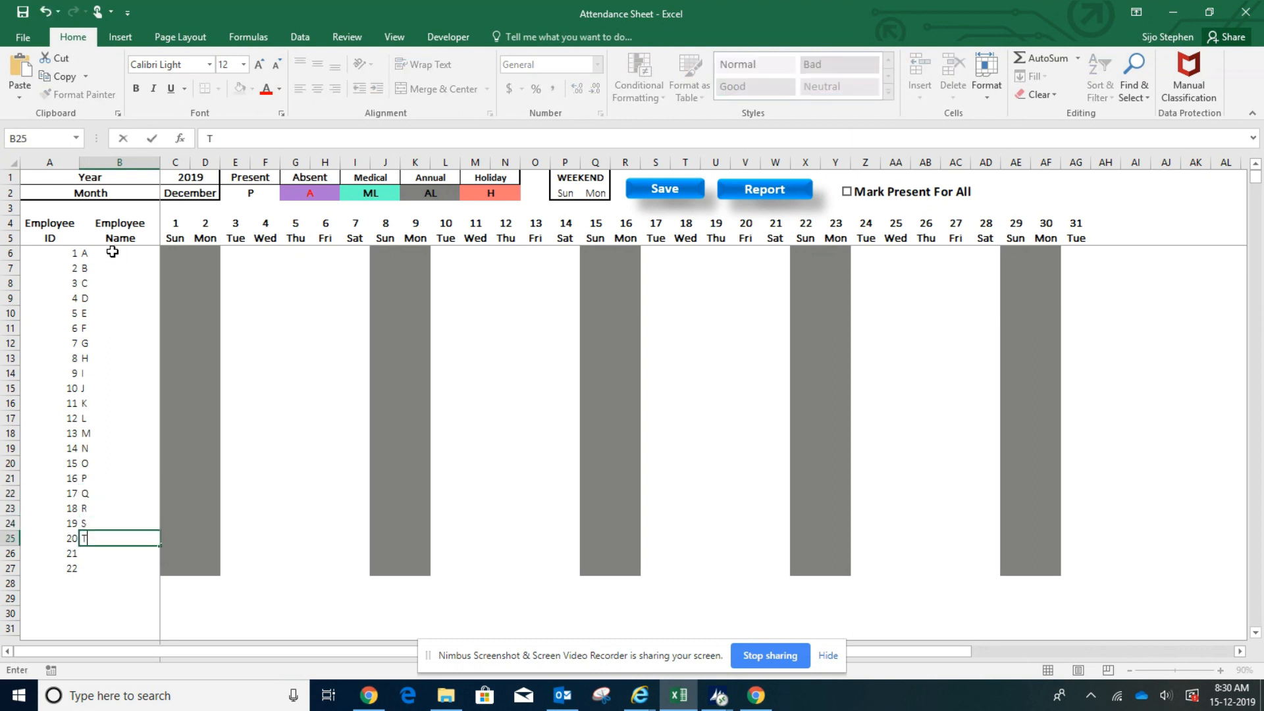
text(T)
key(Return)
text(U)
key(Return)
text(V)
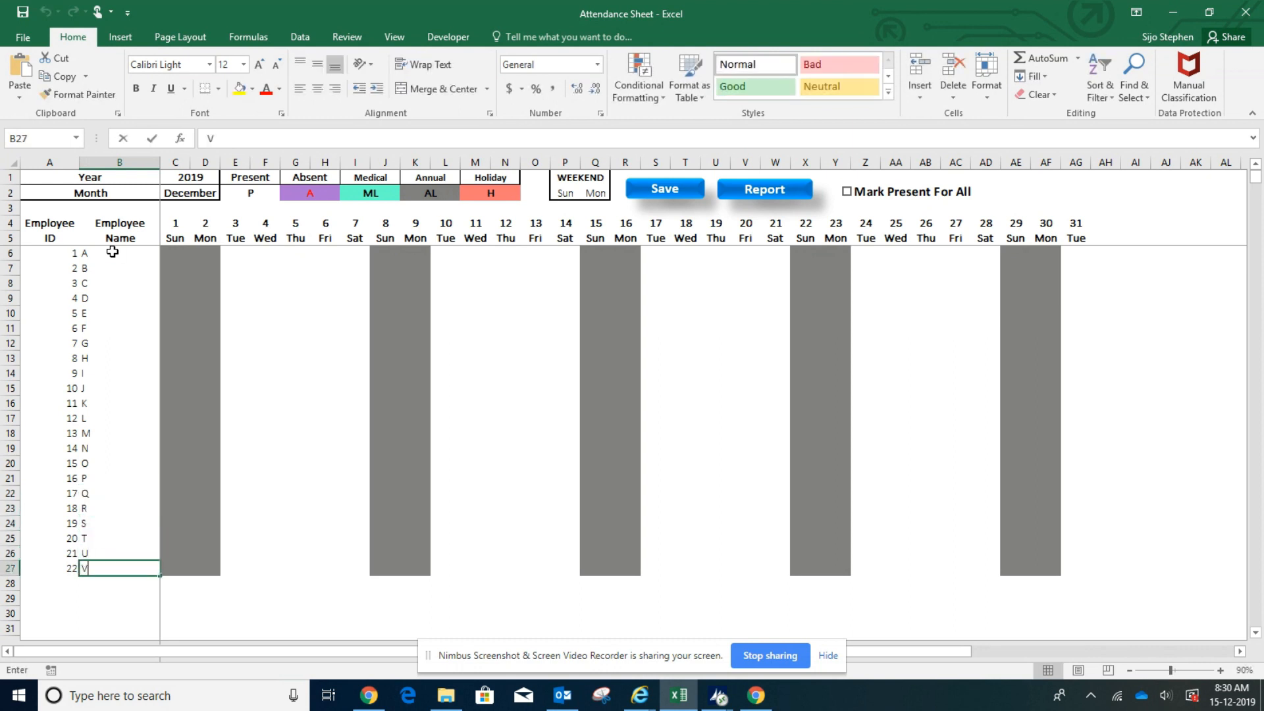
key(Return)
text(W)
key(Return)
key(Up)
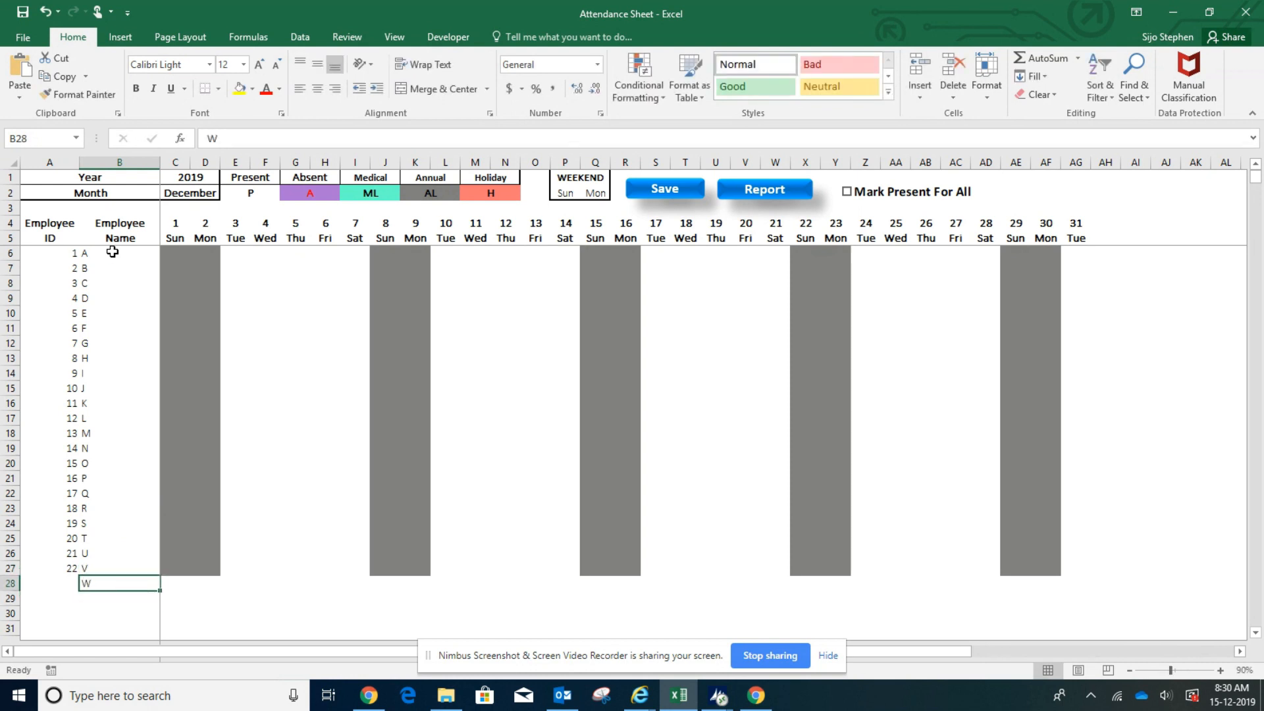
key(Up)
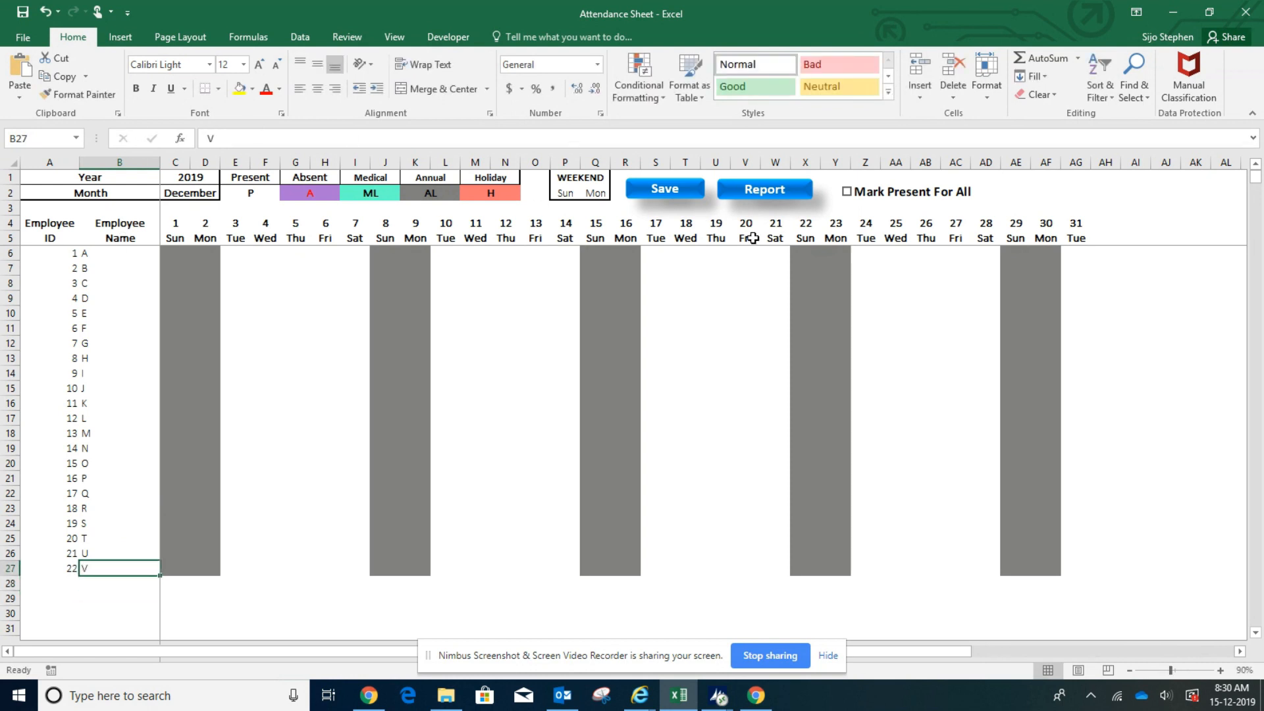
Set the two weekend days to Fri and Sat
click(574, 195)
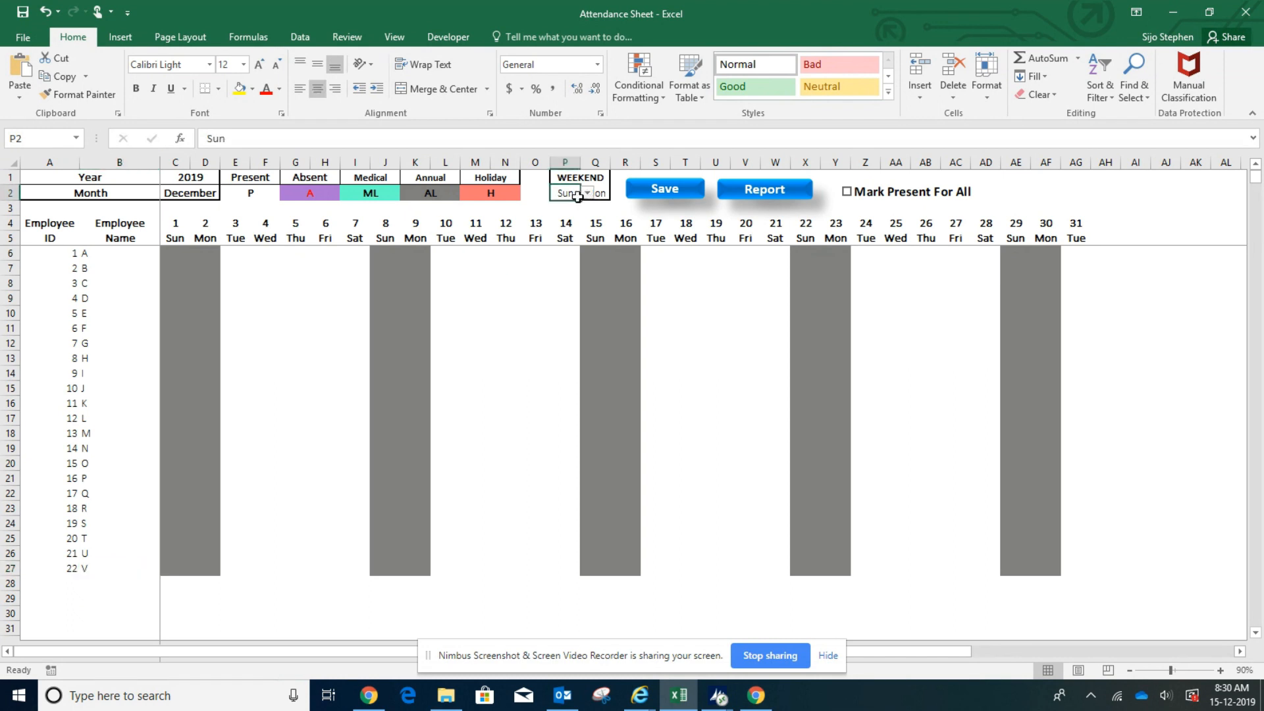
click(586, 193)
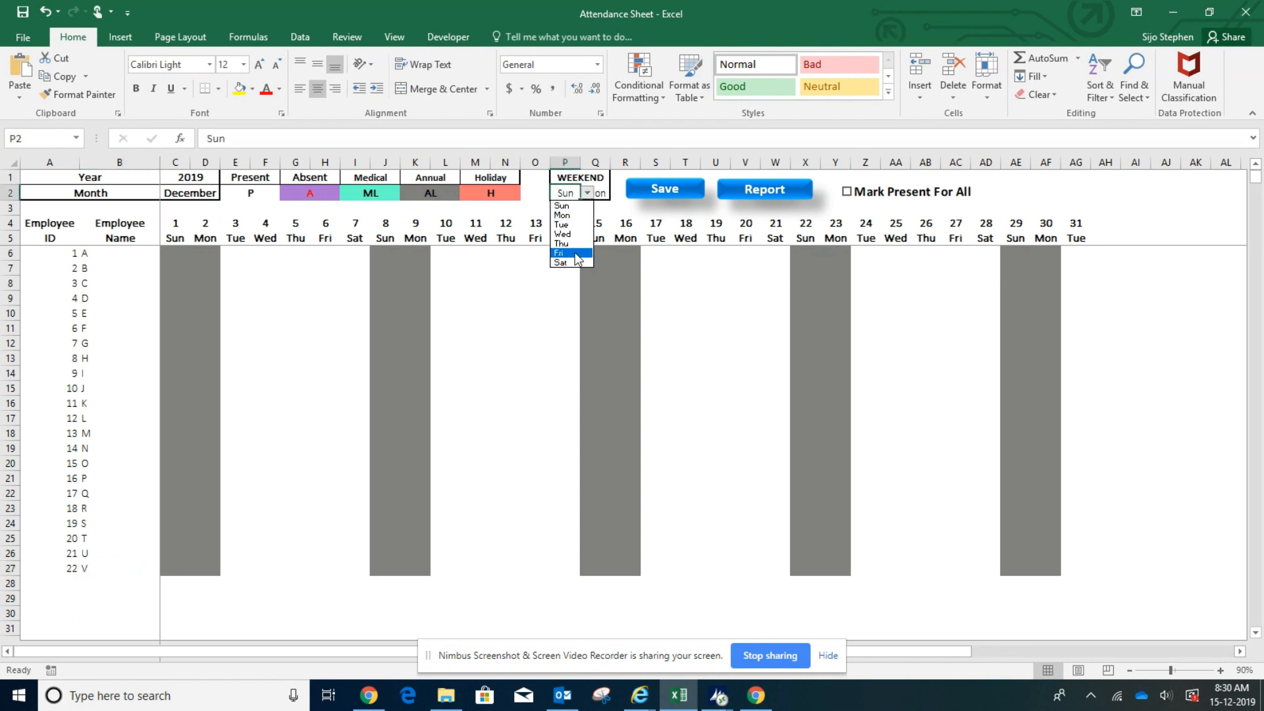
click(577, 253)
click(599, 193)
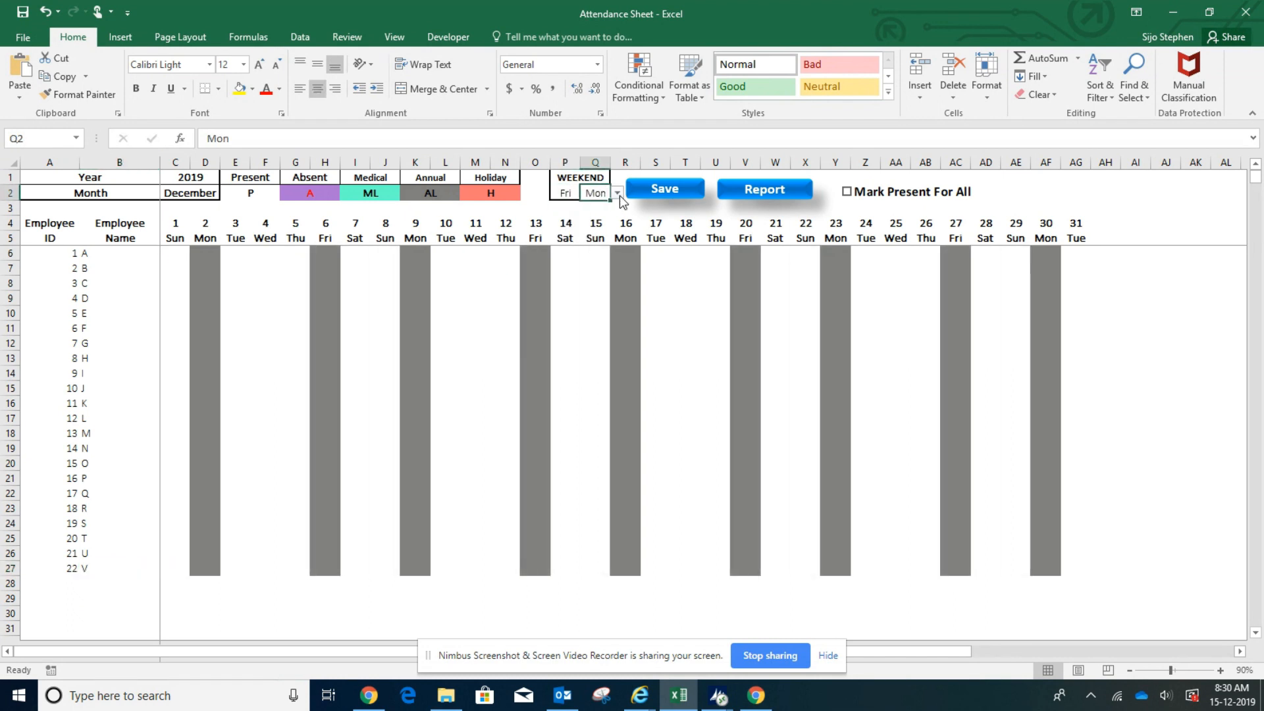
click(617, 193)
click(607, 263)
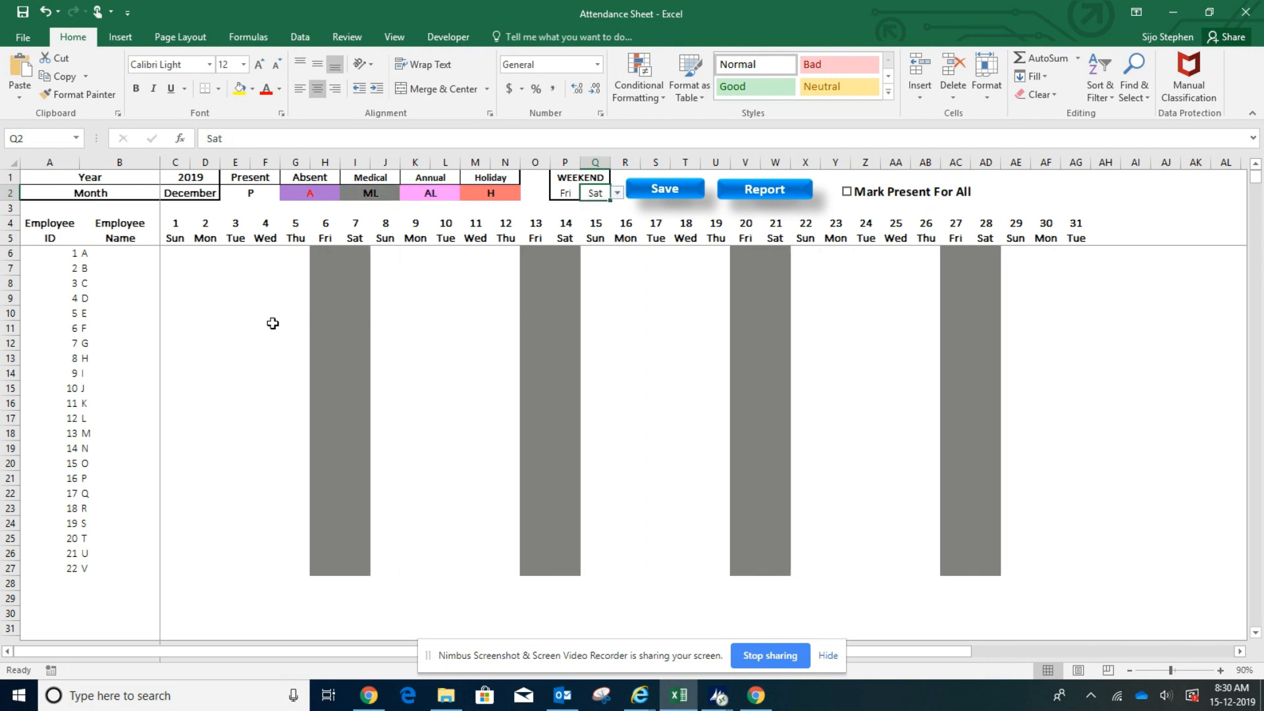
Set the first weekend day to Sat and the second to Sun, and check the weekend columns against the weekday headers
drag(568, 192, 595, 192)
click(588, 193)
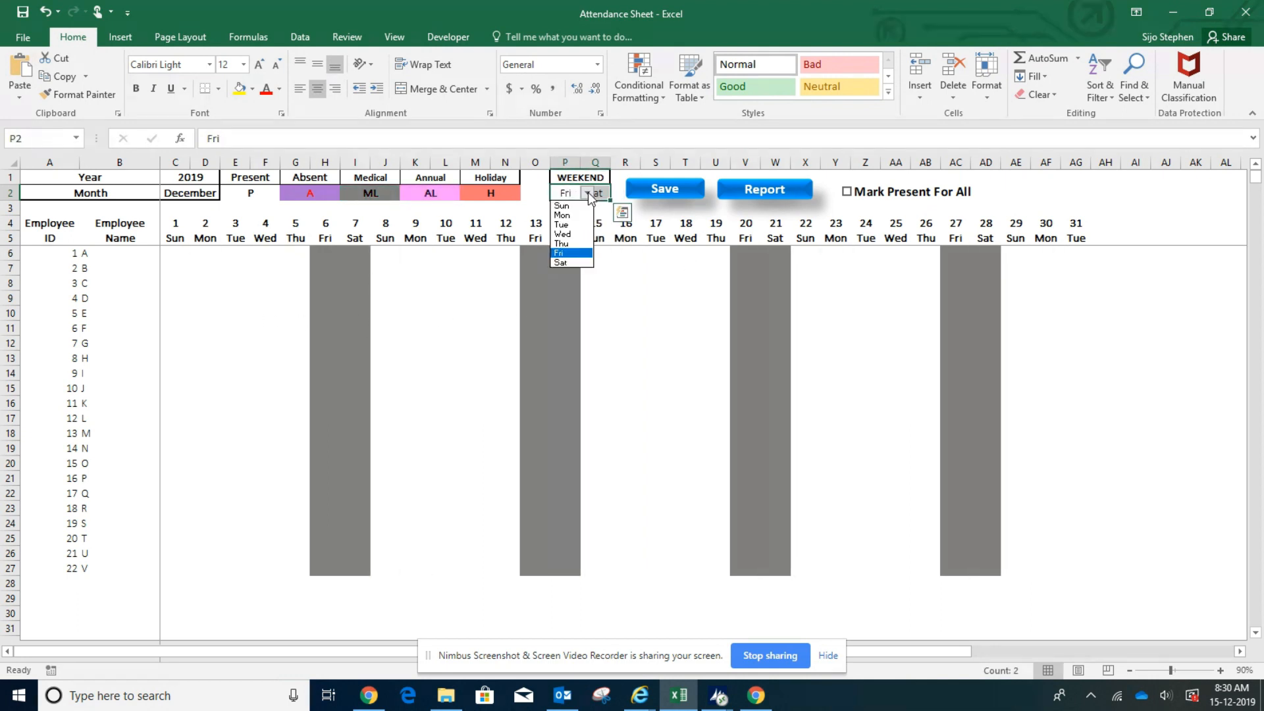
click(565, 195)
click(586, 193)
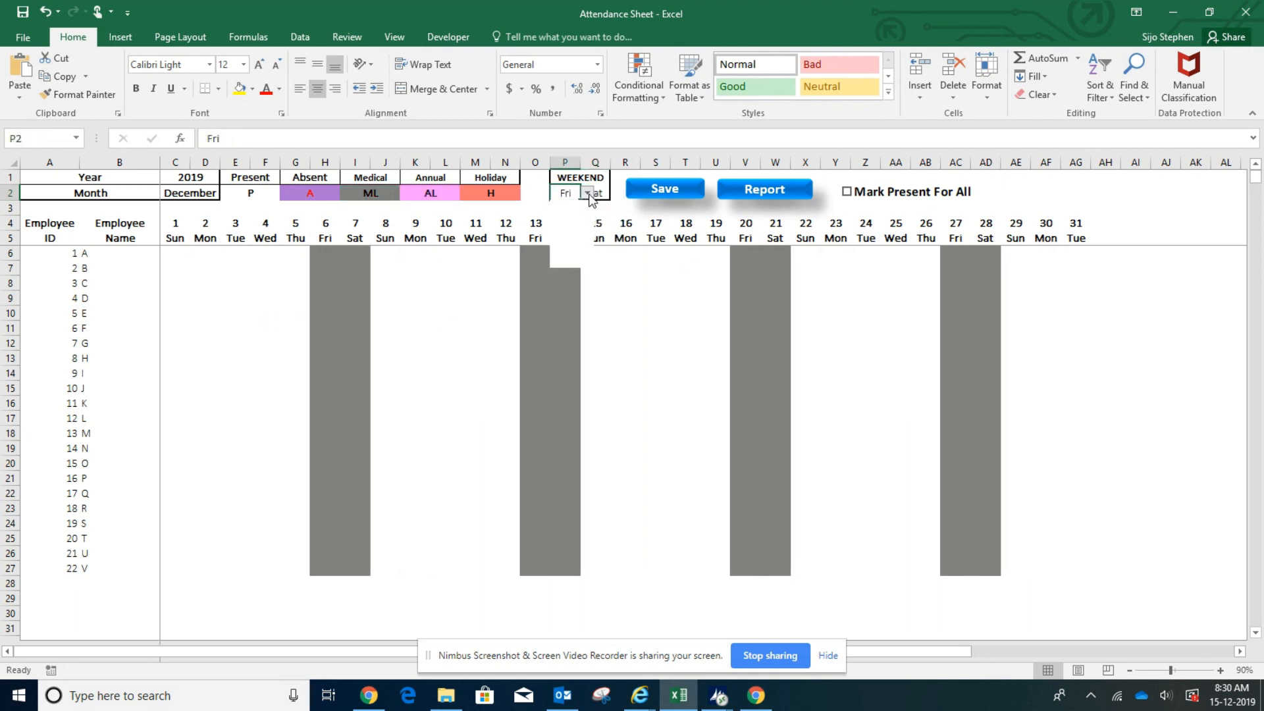
click(574, 263)
click(606, 194)
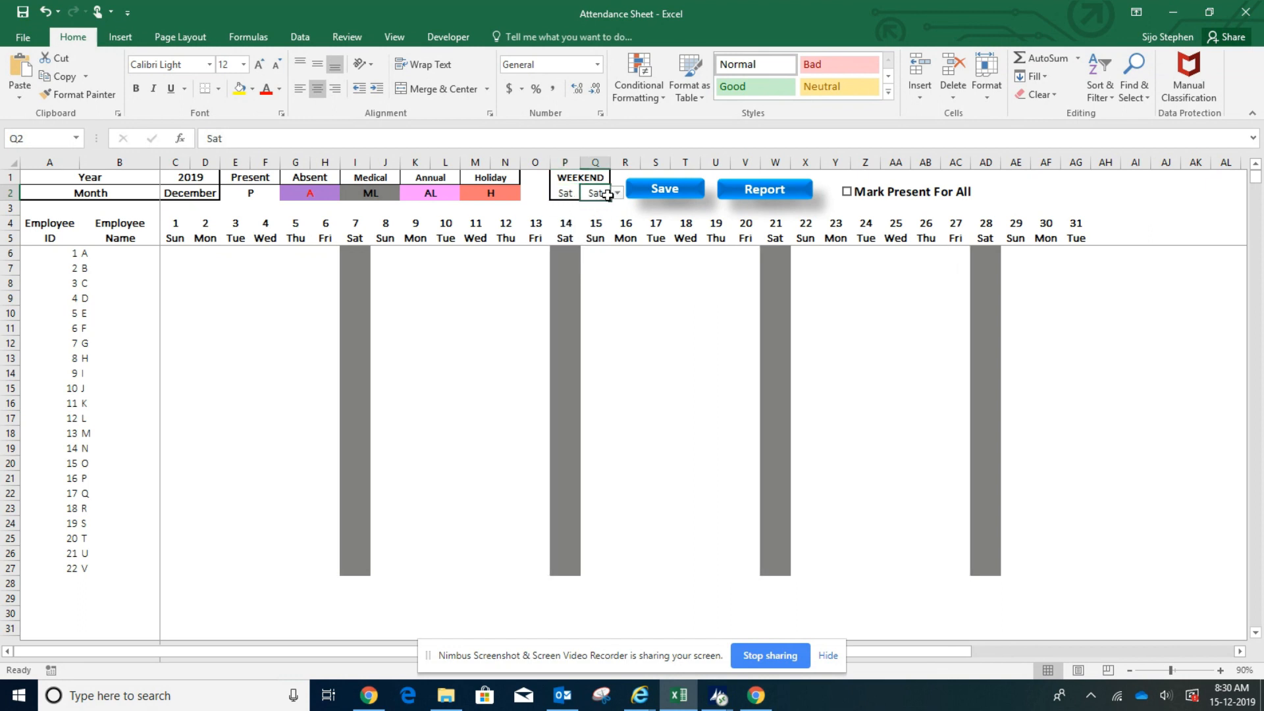
click(618, 193)
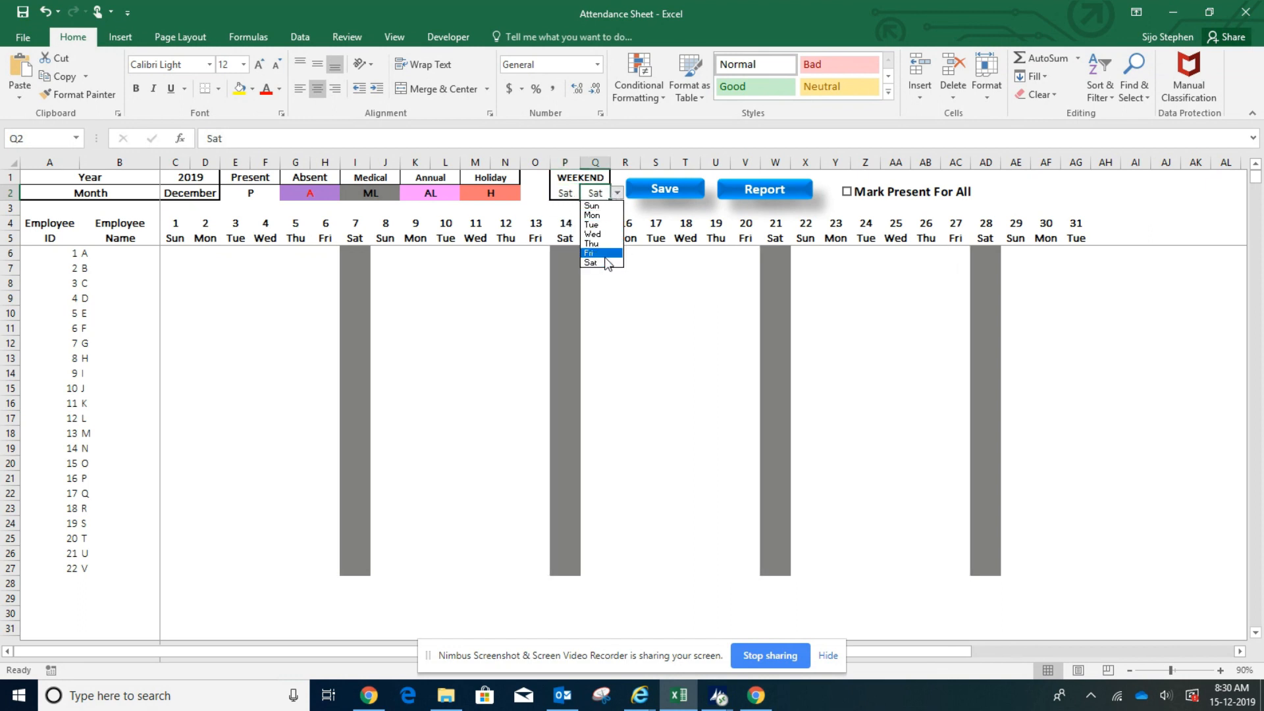
click(595, 206)
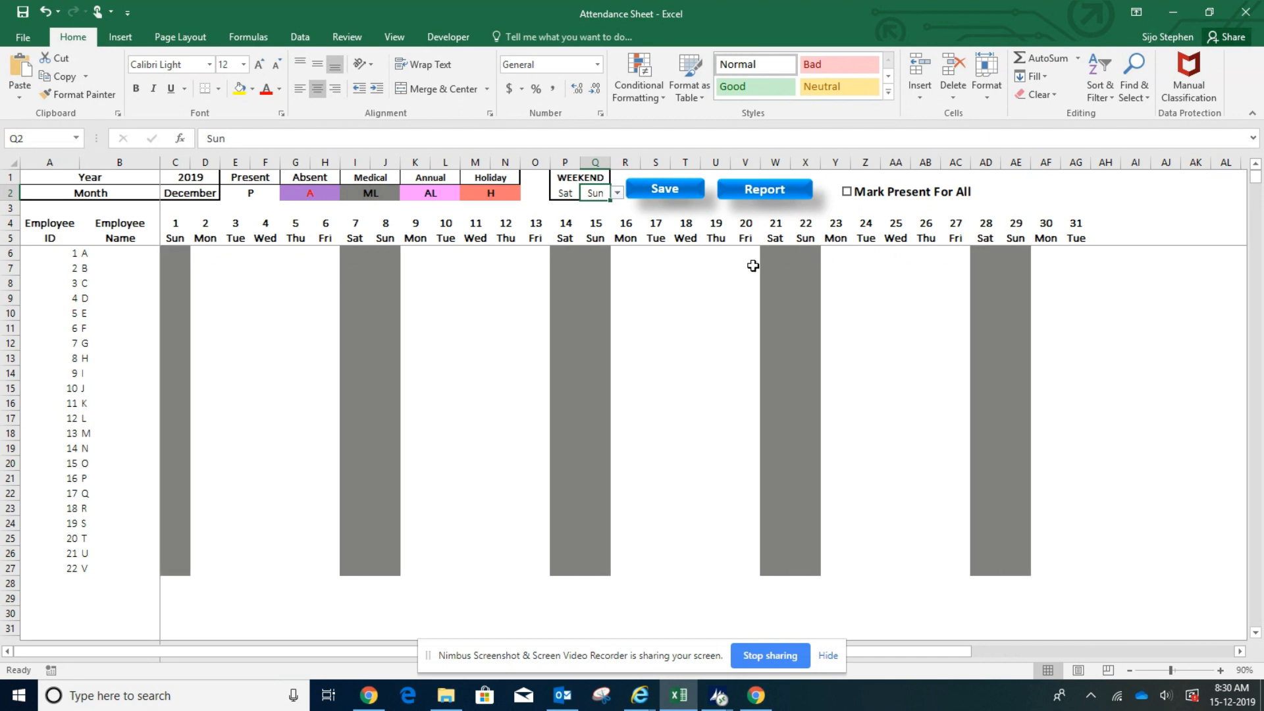
drag(353, 242, 384, 239)
click(176, 238)
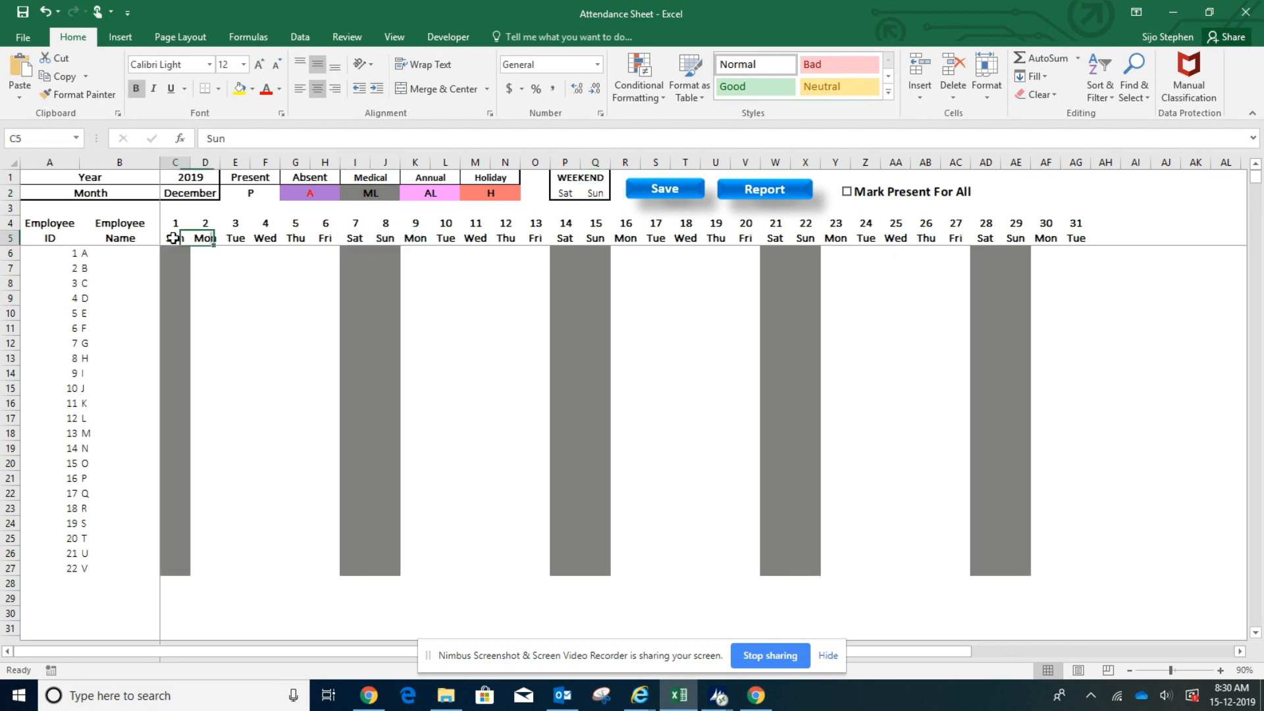
Check the Sat and Sun headers for December 14–15, 21–22 and 28–29 against the shaded weekend columns
drag(565, 241, 595, 241)
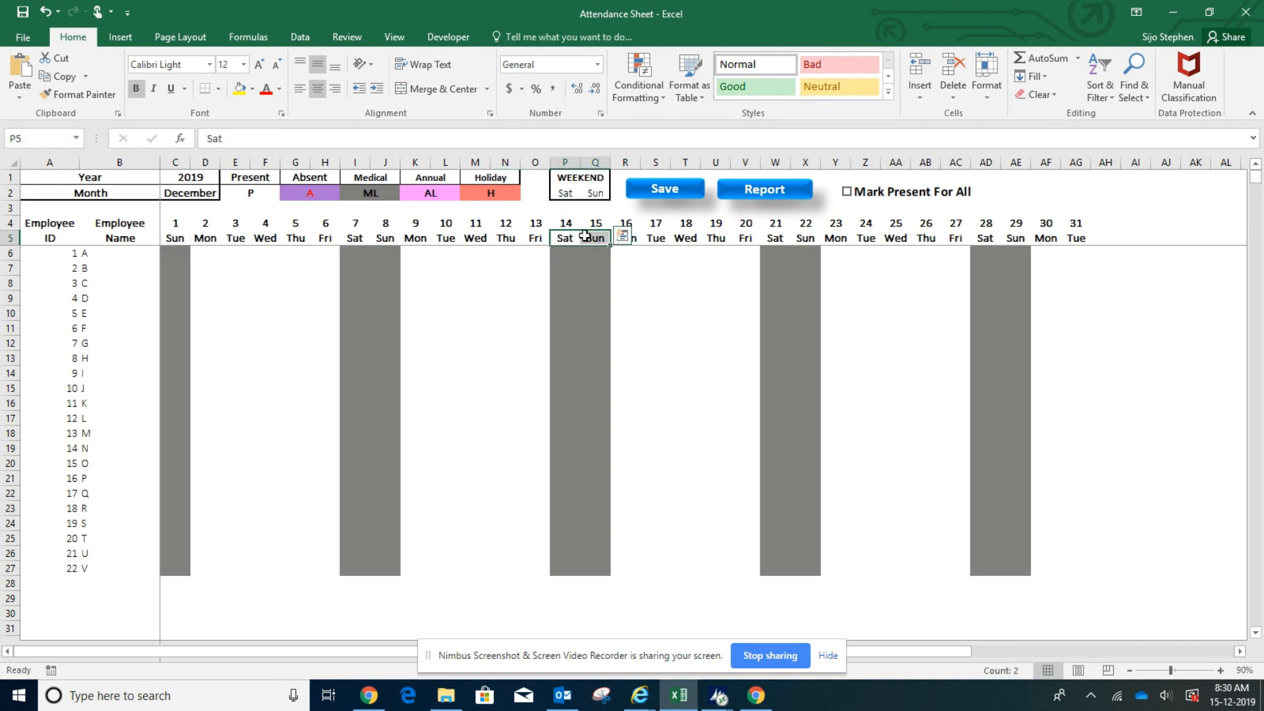
click(783, 239)
drag(797, 239, 817, 241)
drag(986, 240, 1017, 256)
click(1008, 327)
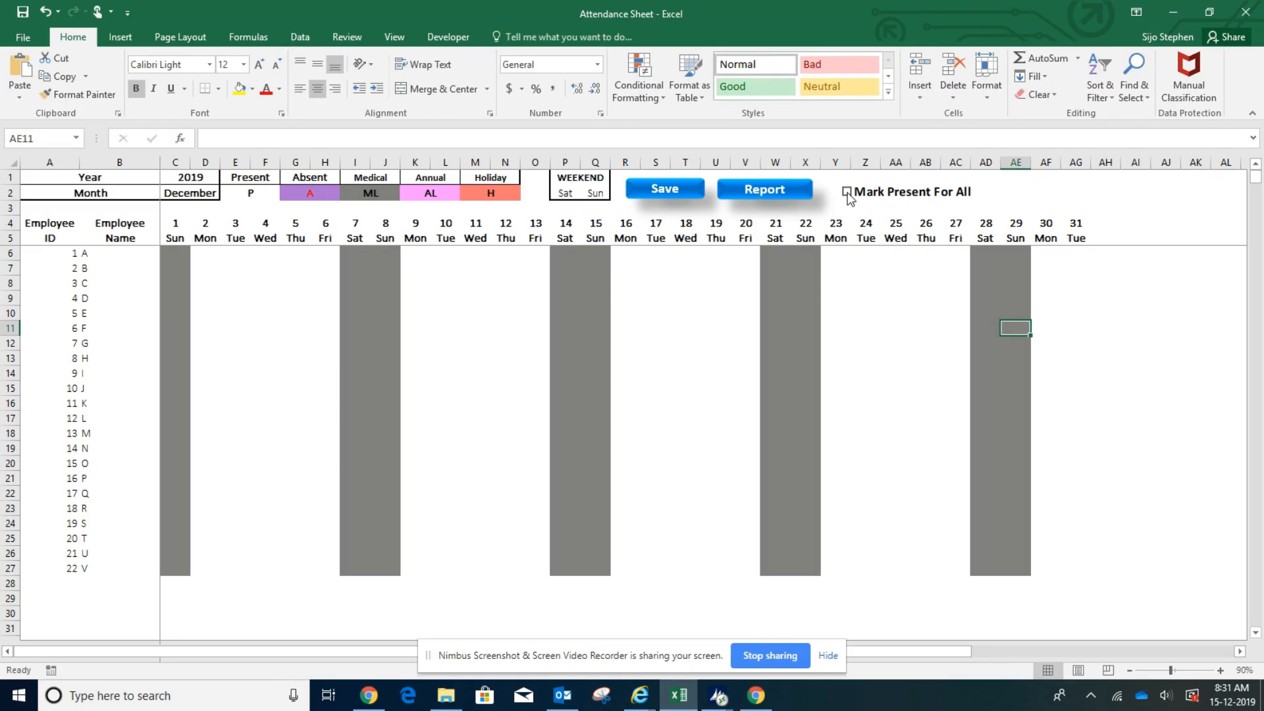
Mark all employees present for the month and review the P and H total columns
click(848, 192)
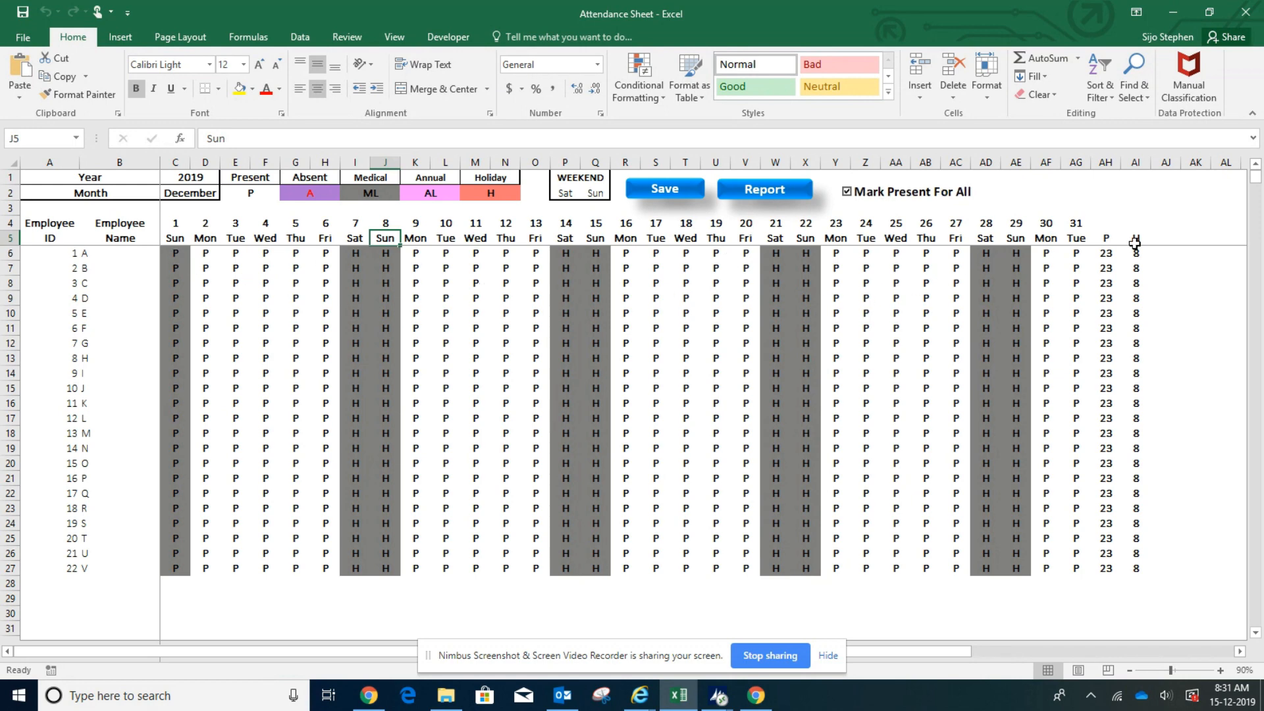
drag(1101, 237, 1144, 570)
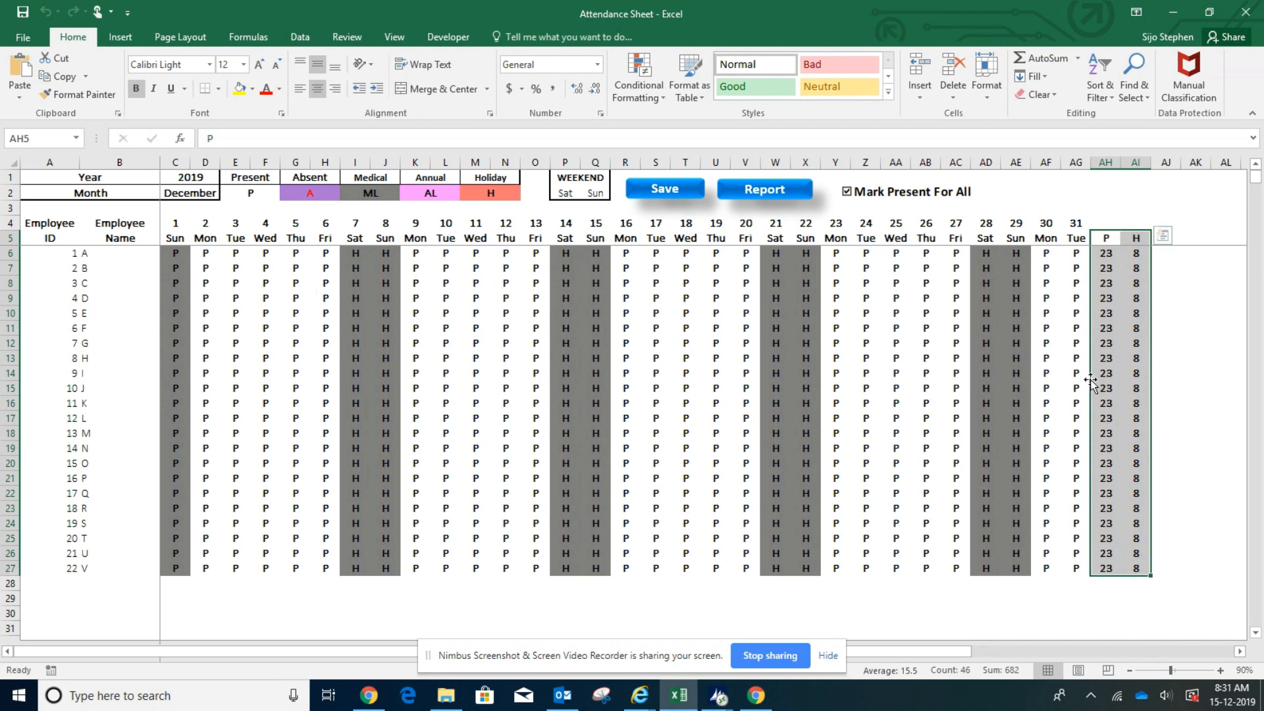
Review the leave codes in the legend and mark employee J absent (A) on December 19 in U15
click(432, 191)
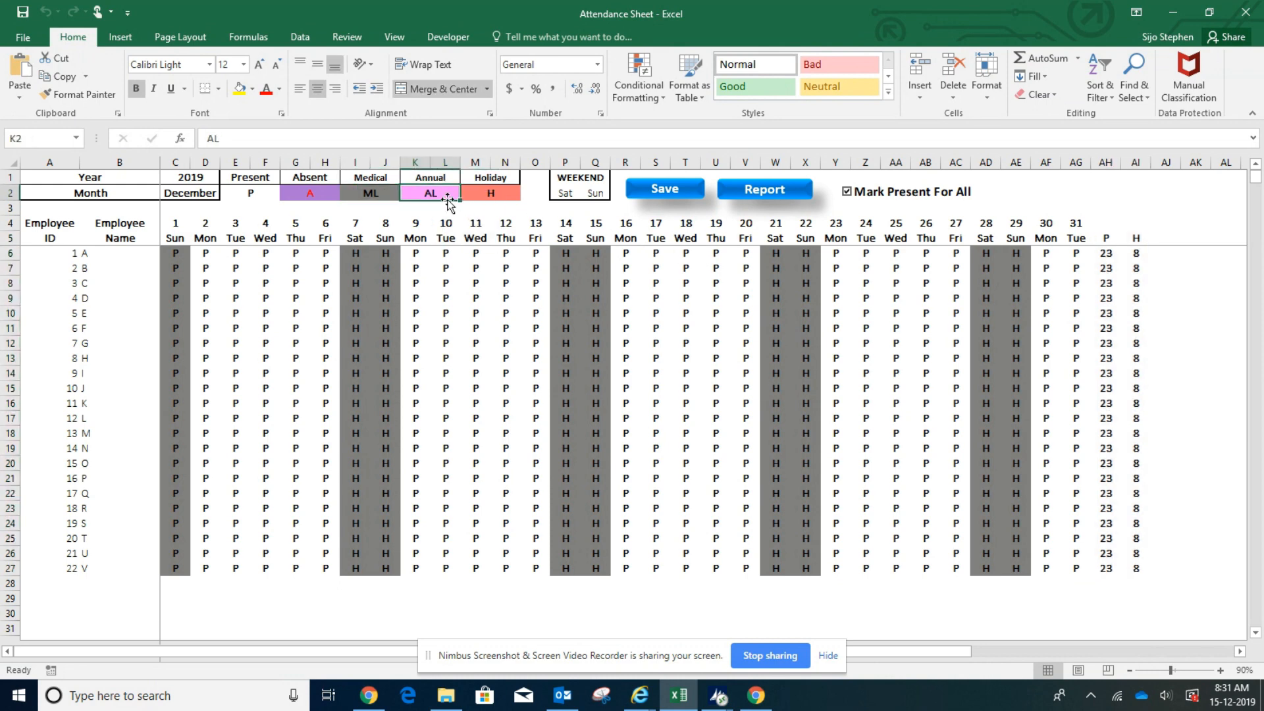
click(365, 192)
click(424, 191)
click(367, 191)
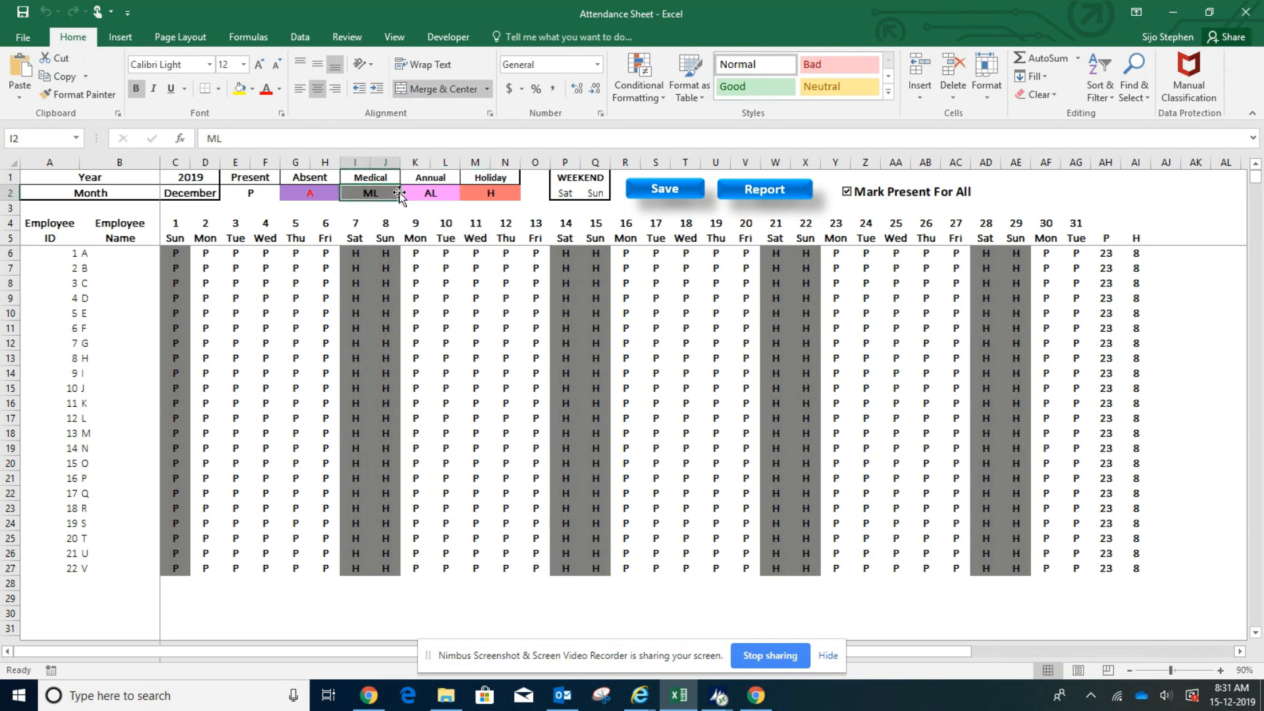
click(433, 192)
click(336, 189)
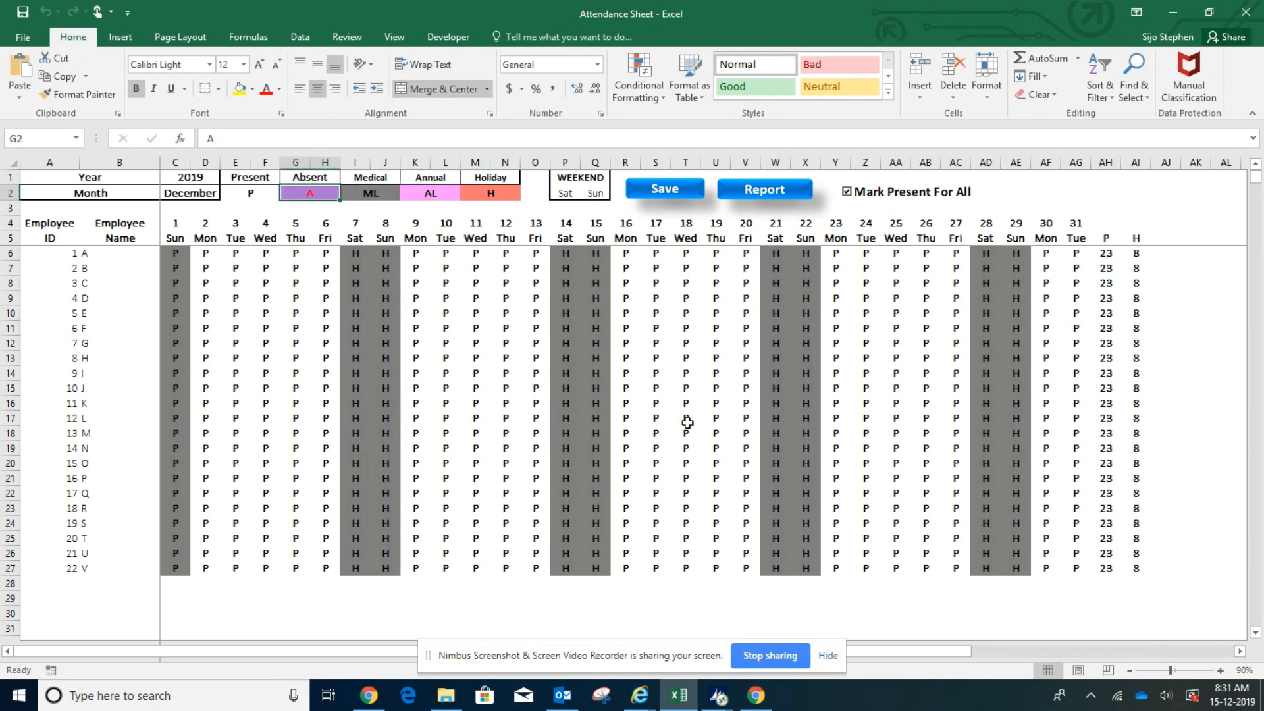
click(685, 358)
click(718, 390)
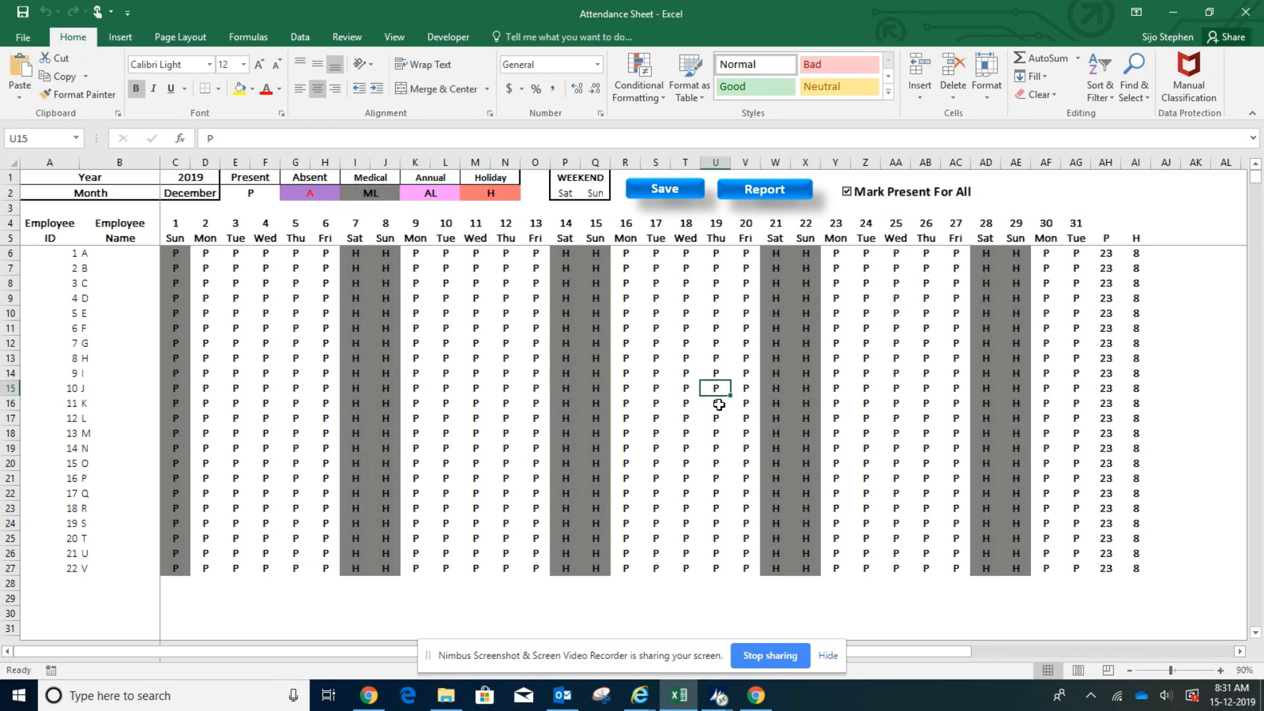
text(a)
key(ctrl+Return)
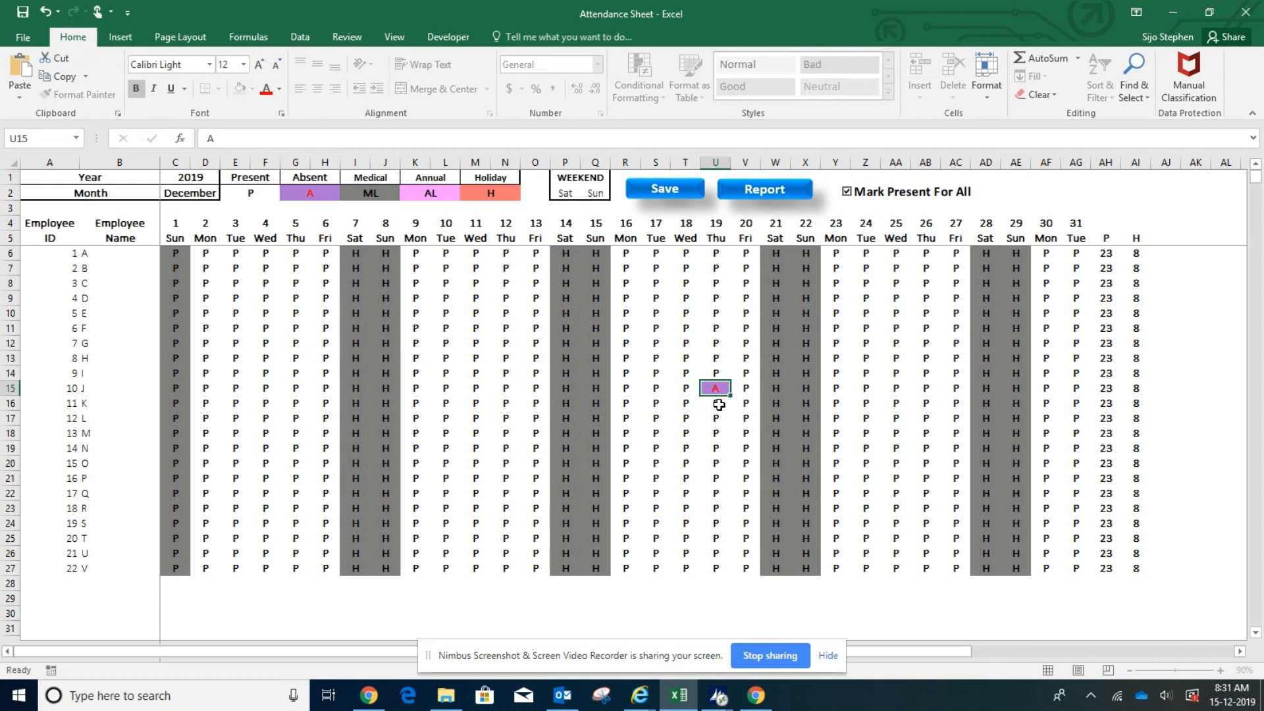
Check employee J's totals at the end of row 15 against the absence entry
key(Right)
key(Right)
key(Right)
key(Right)
key(Right)
key(Right)
key(Right)
key(Right)
key(Right)
key(Right)
key(Right)
key(Right)
key(Right)
key(Right)
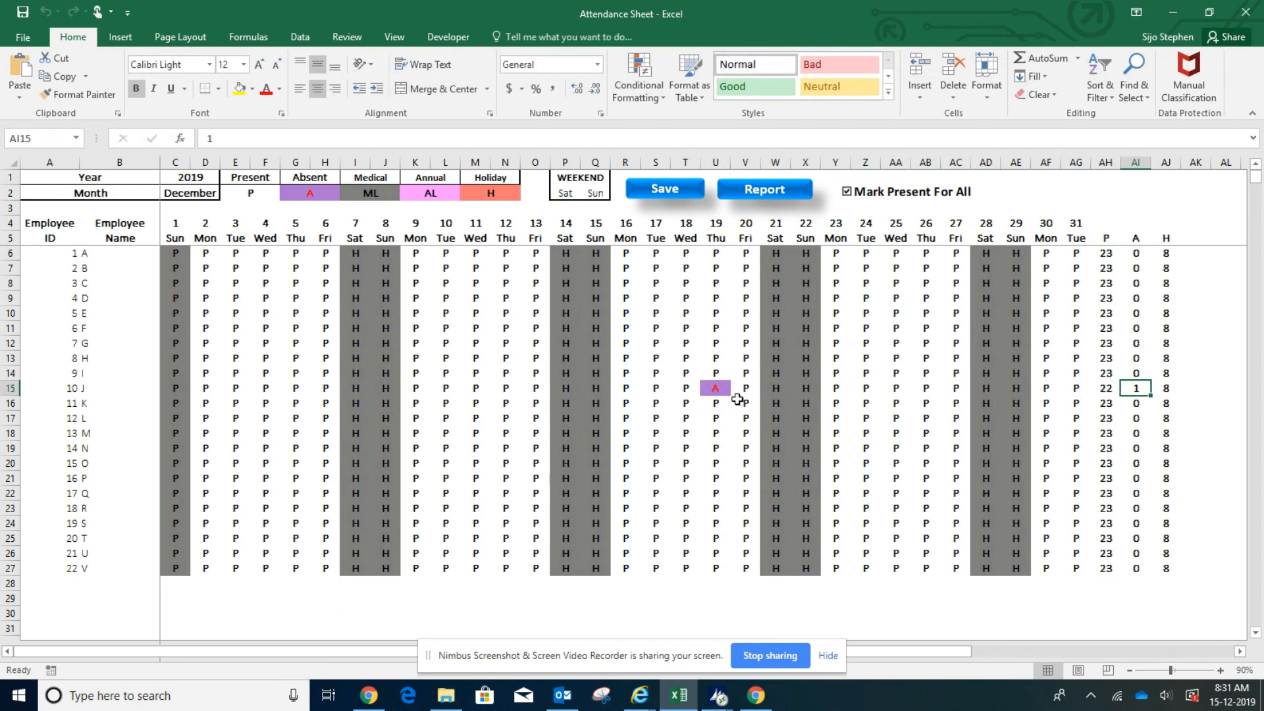
drag(1136, 253, 714, 390)
click(1136, 390)
click(709, 388)
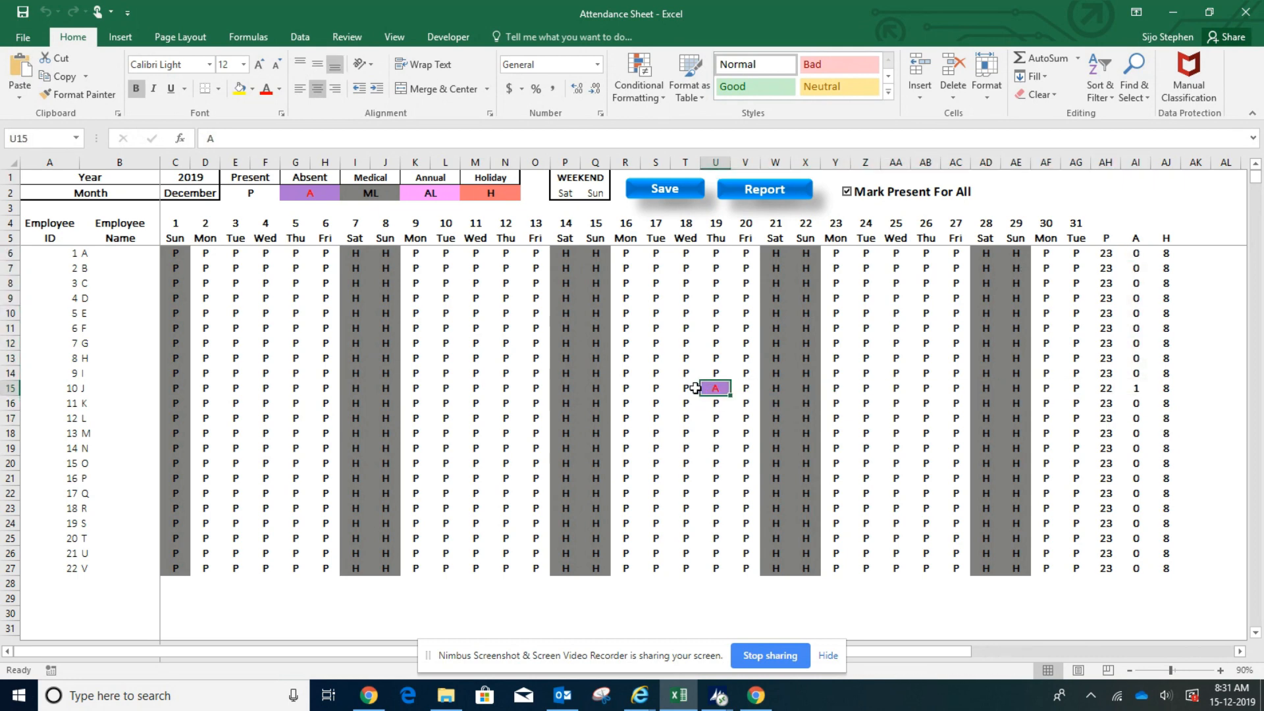
Mark employee L with annual leave (al) on December 18 and holiday (H) on December 19
click(690, 415)
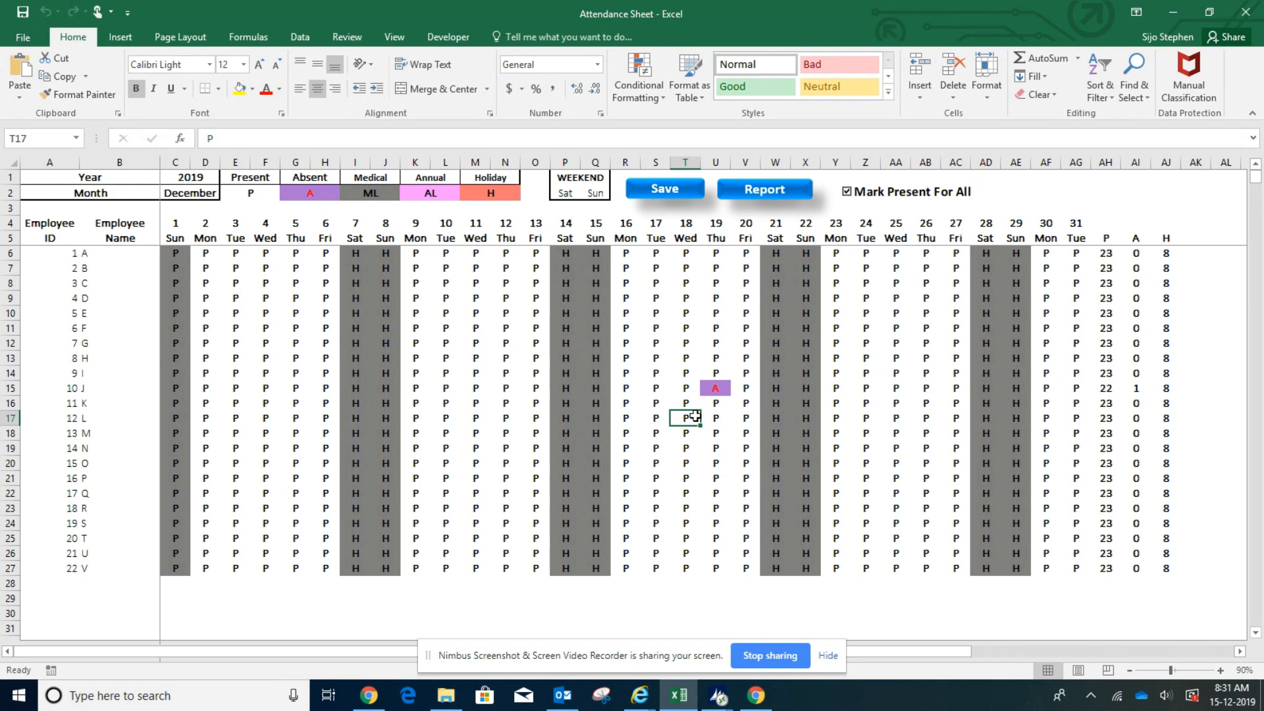
text(al)
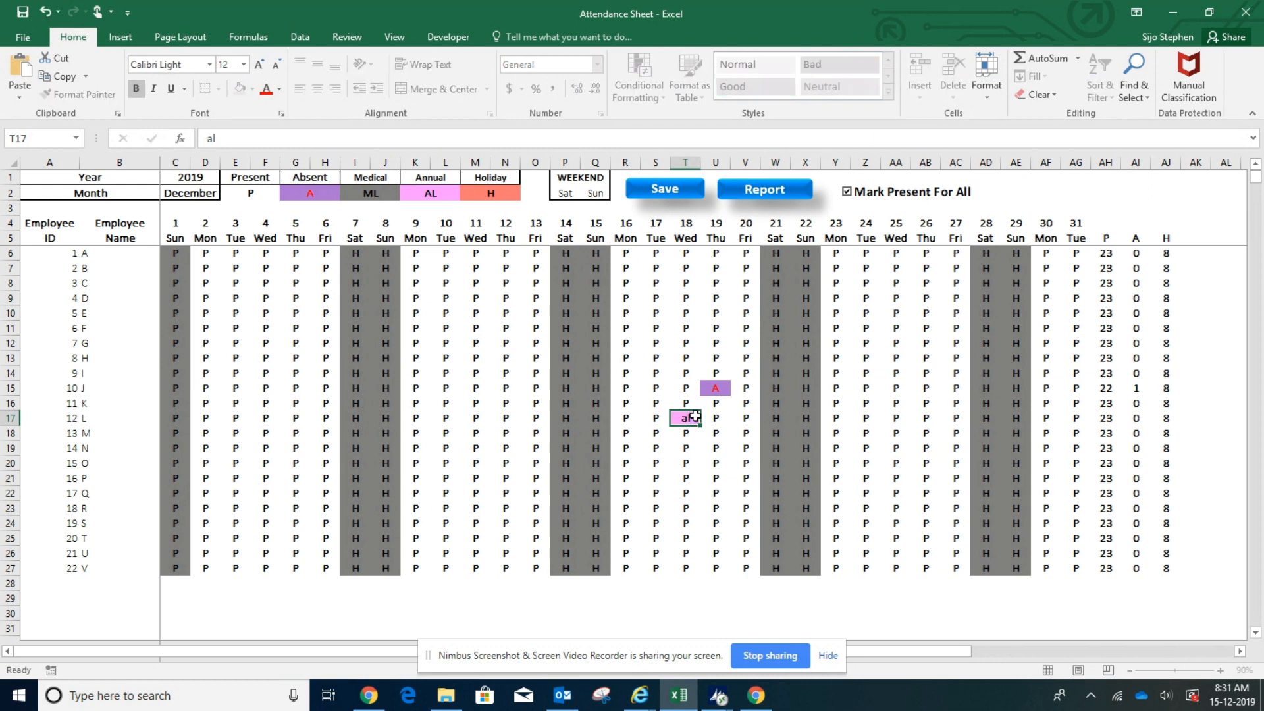
key(Return)
click(694, 416)
key(Right)
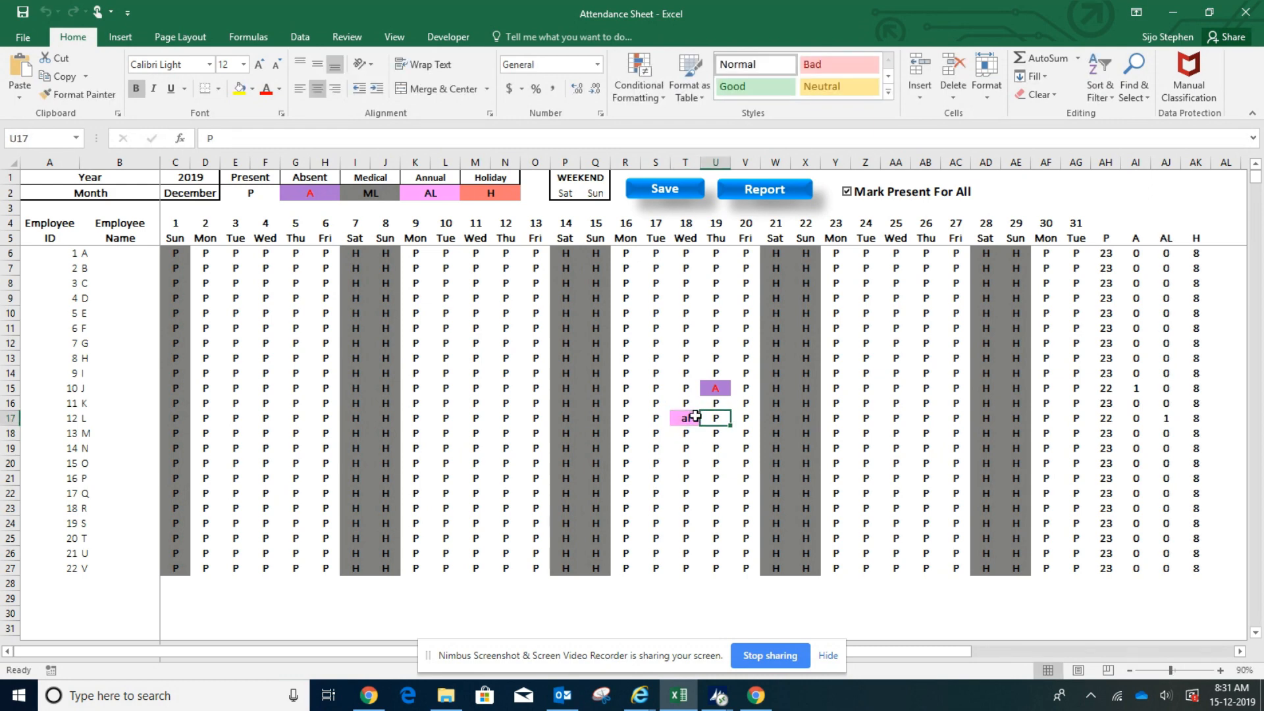
text(H)
Check employee L's totals at the end of row 17 against the annual leave and holiday entries
key(Right)
key(Right)
key(Right)
key(Right)
key(Right)
key(Right)
key(Right)
key(Right)
key(Right)
key(Right)
key(Right)
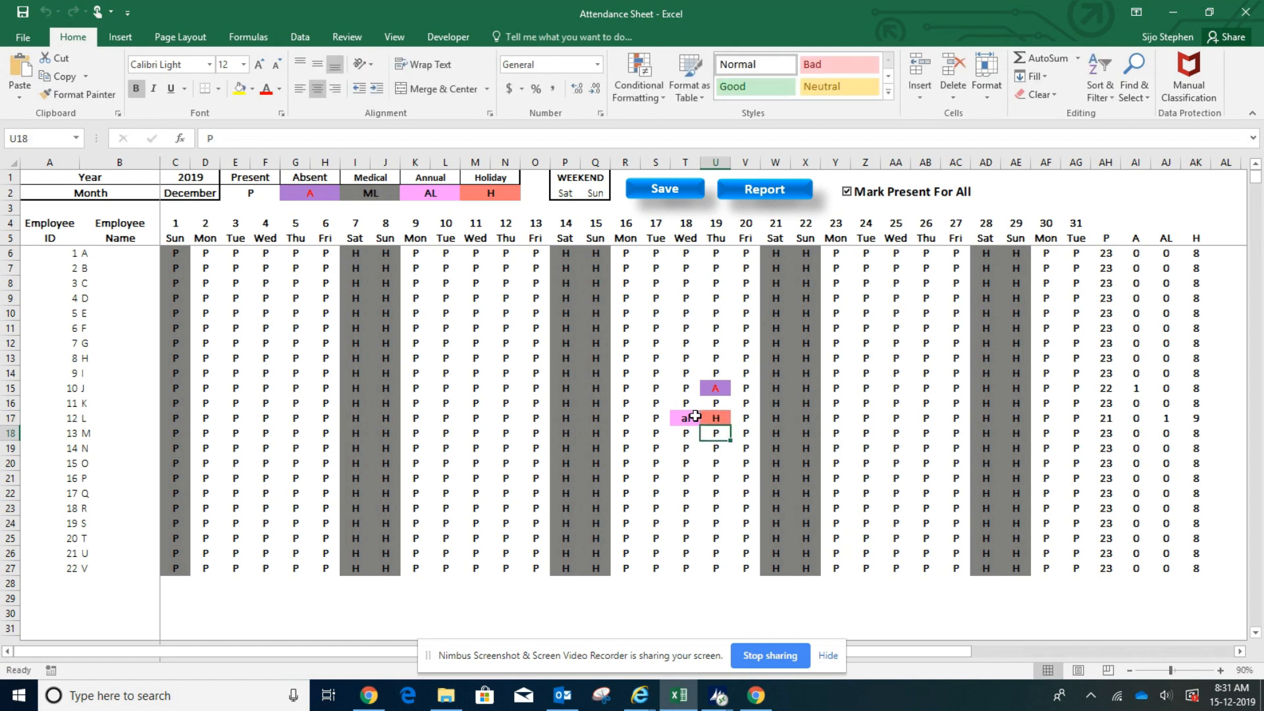
key(Right)
key(Right)
key(Right)
key(Right)
key(Right)
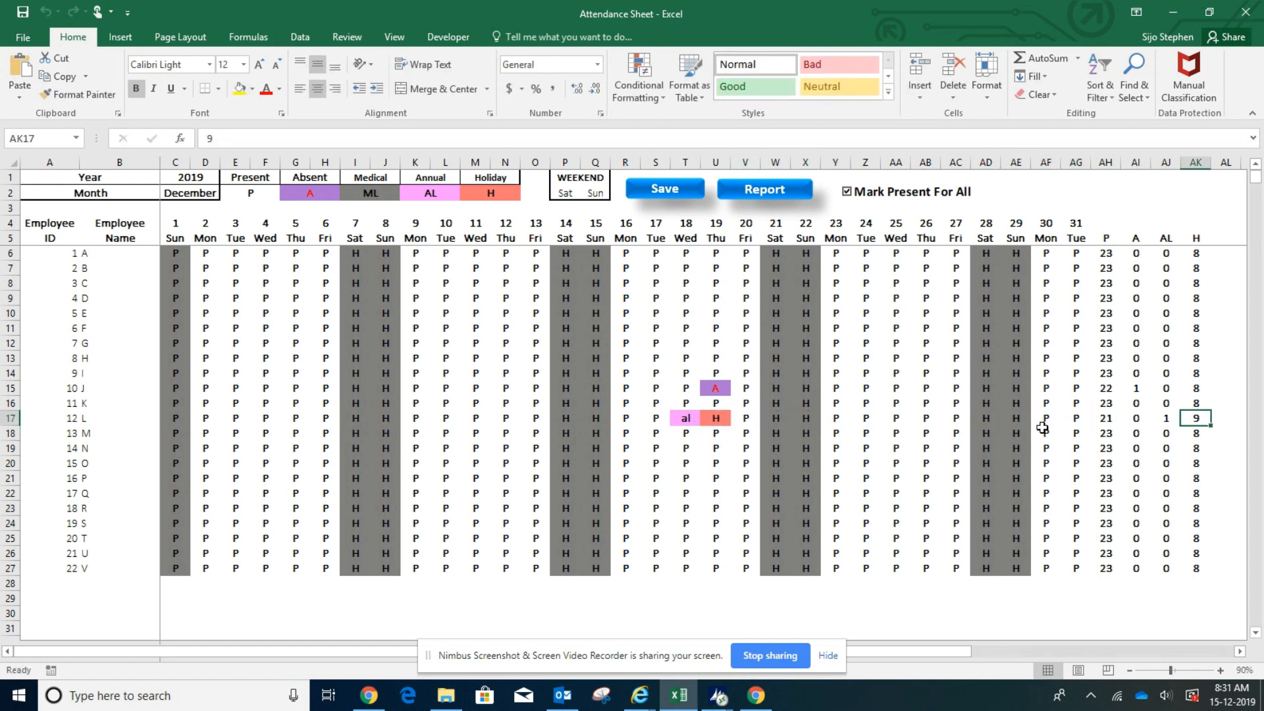
drag(1198, 418, 683, 421)
Mark employee G on medical leave (ML) on December 18 in T12
click(686, 283)
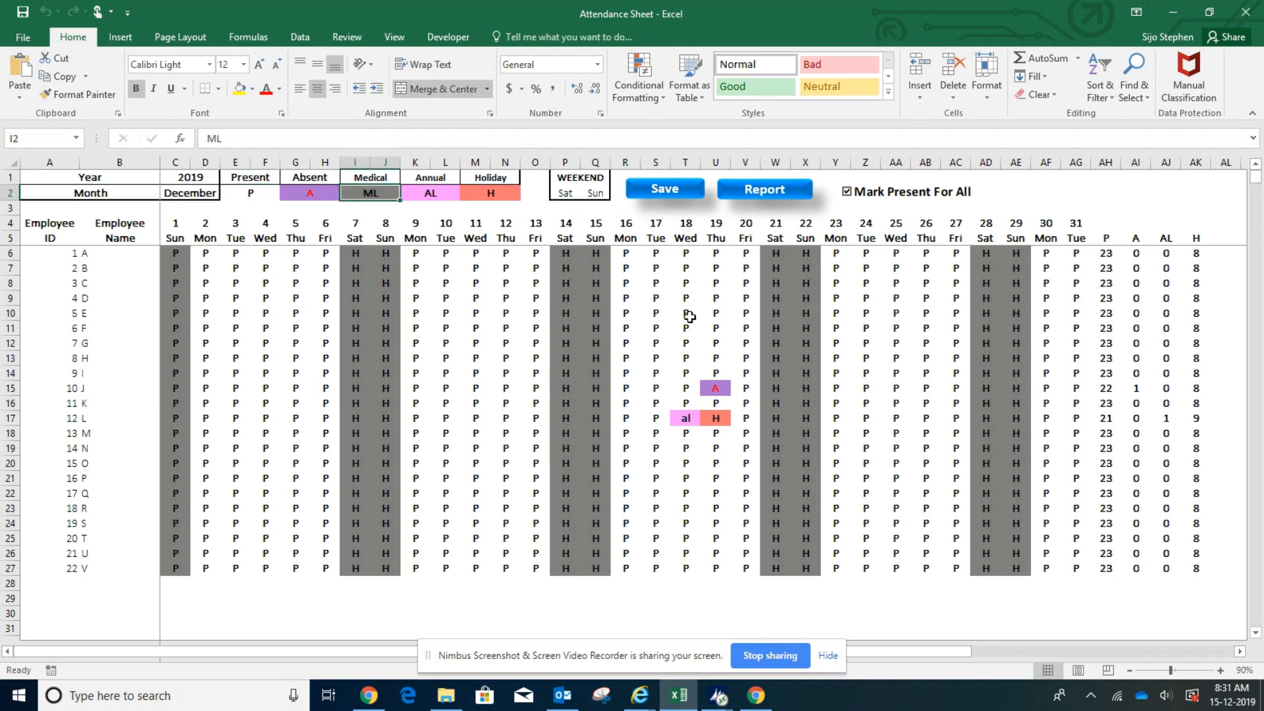
click(686, 344)
text(ML)
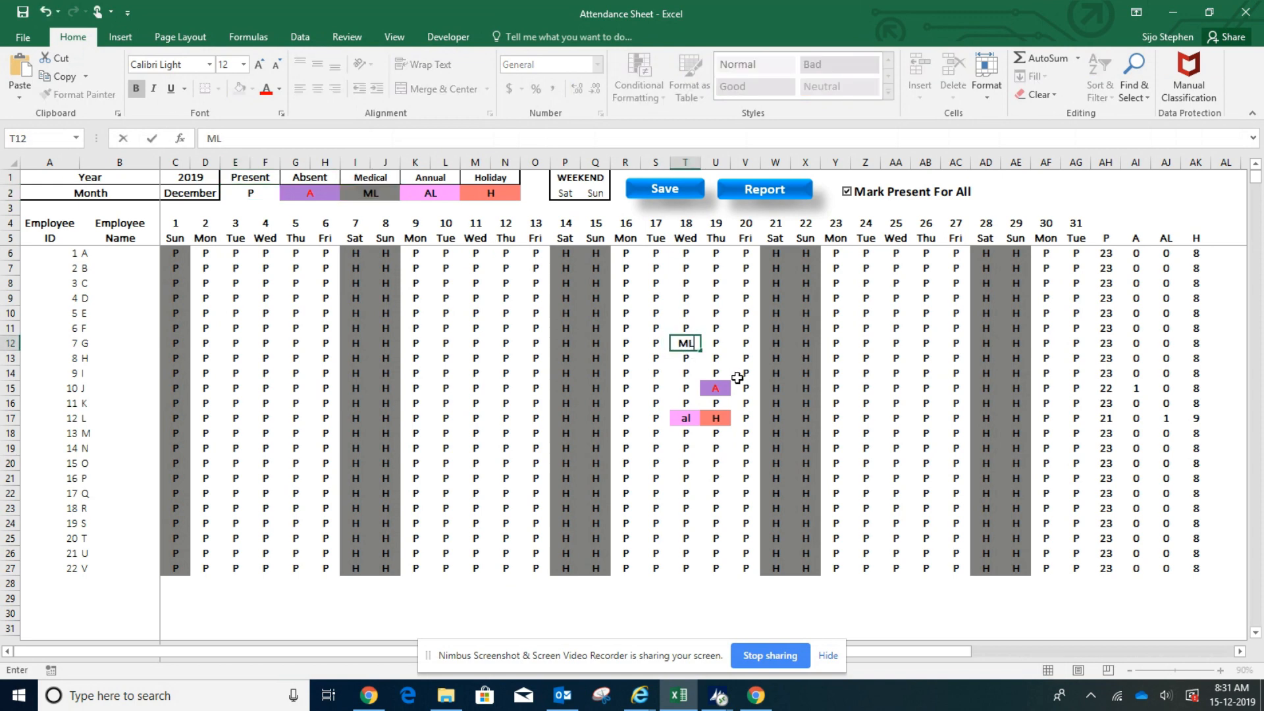
key(Return)
Check employee G's totals at the end of row 12, including the medical leave column
key(Up)
key(Right)
key(Right)
key(Right)
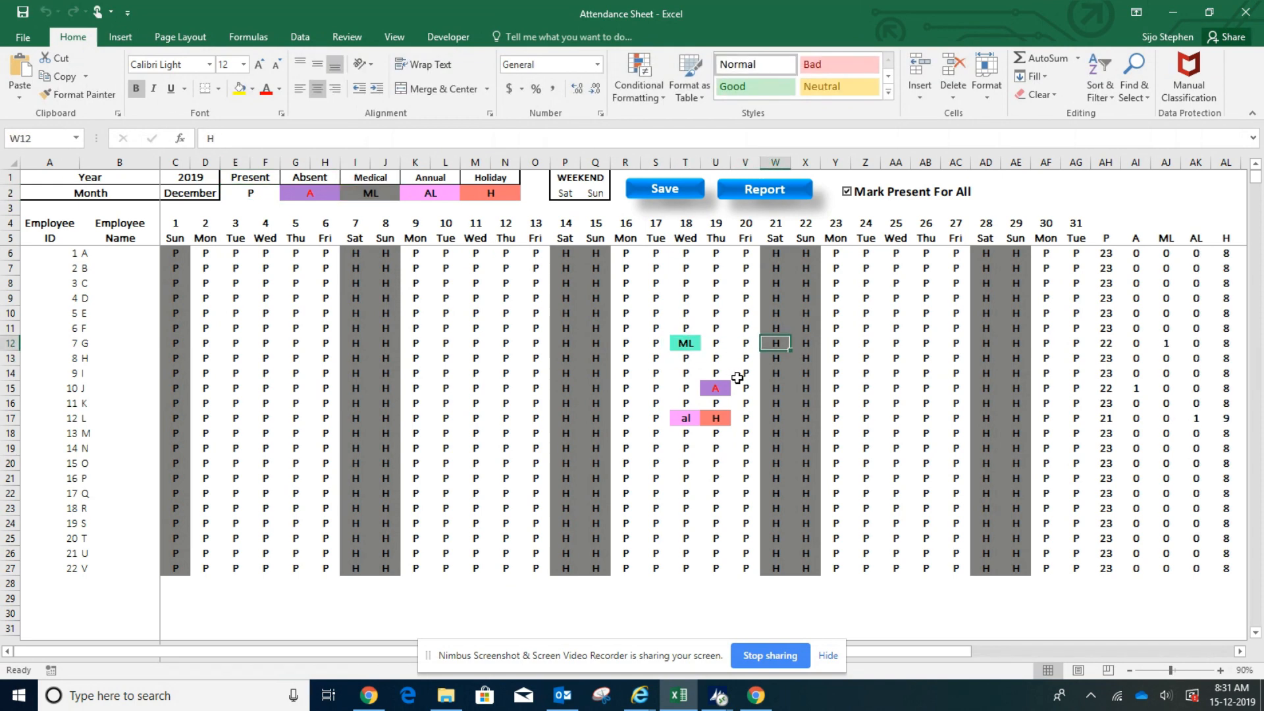
key(Right)
key(Right)
key(Right)
key(Right)
key(Right)
key(Right)
key(Right)
key(Right)
key(Right)
key(Right)
key(Right)
key(Right)
key(Right)
key(Right)
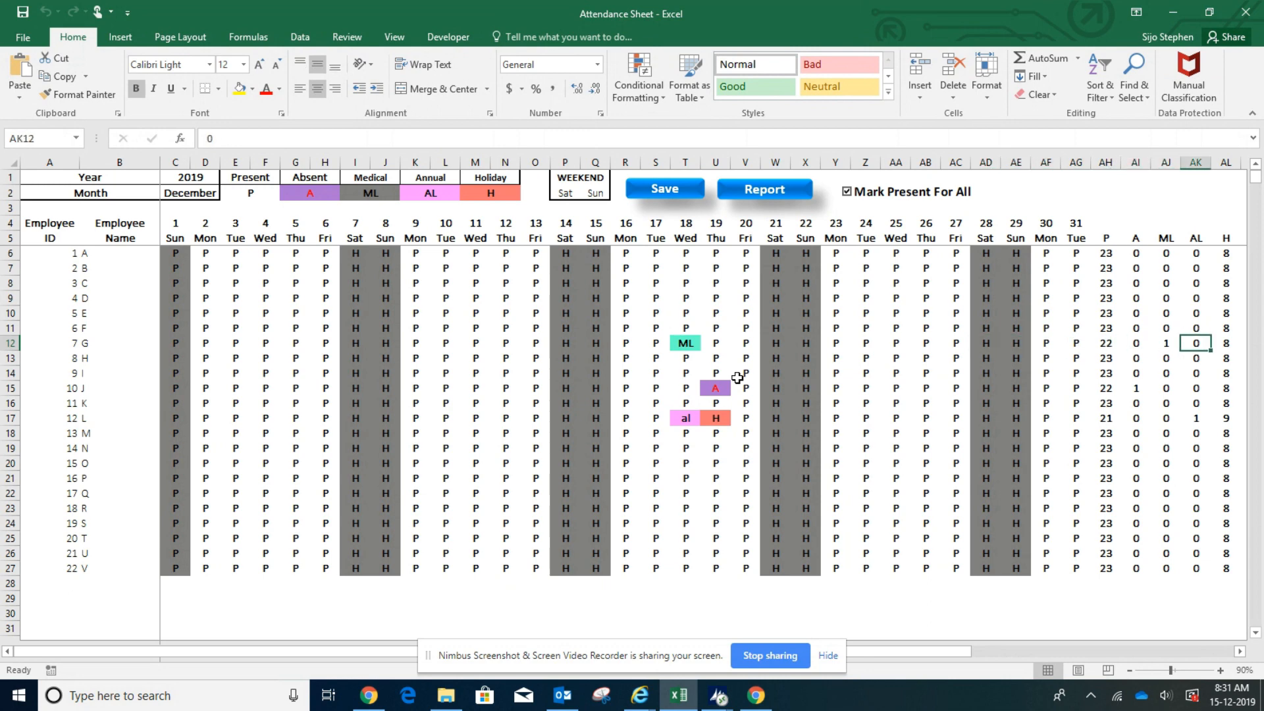
Change employee G's December 18 entry in T12 back to present (P)
key(Left)
key(Left)
key(Left)
key(Left)
key(Left)
key(Left)
key(Left)
key(Left)
key(Left)
key(Left)
key(Left)
key(Left)
key(Left)
key(Left)
key(Left)
key(Left)
key(Left)
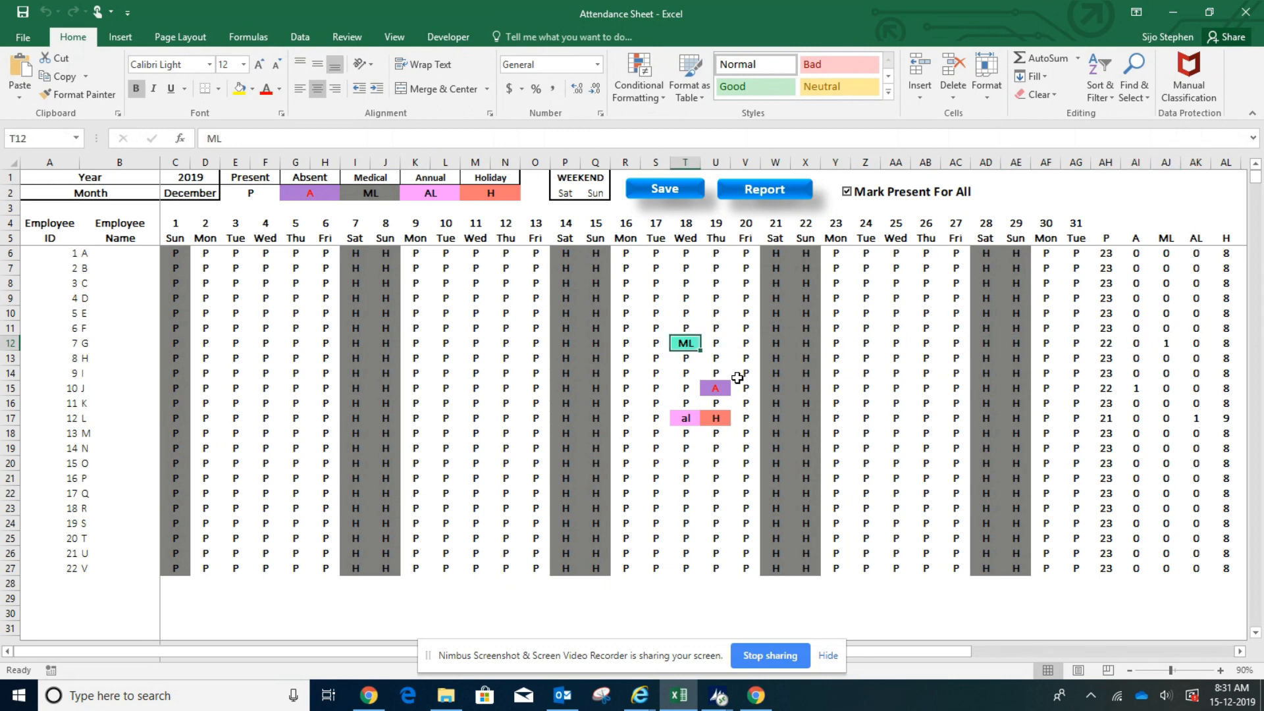
text(p)
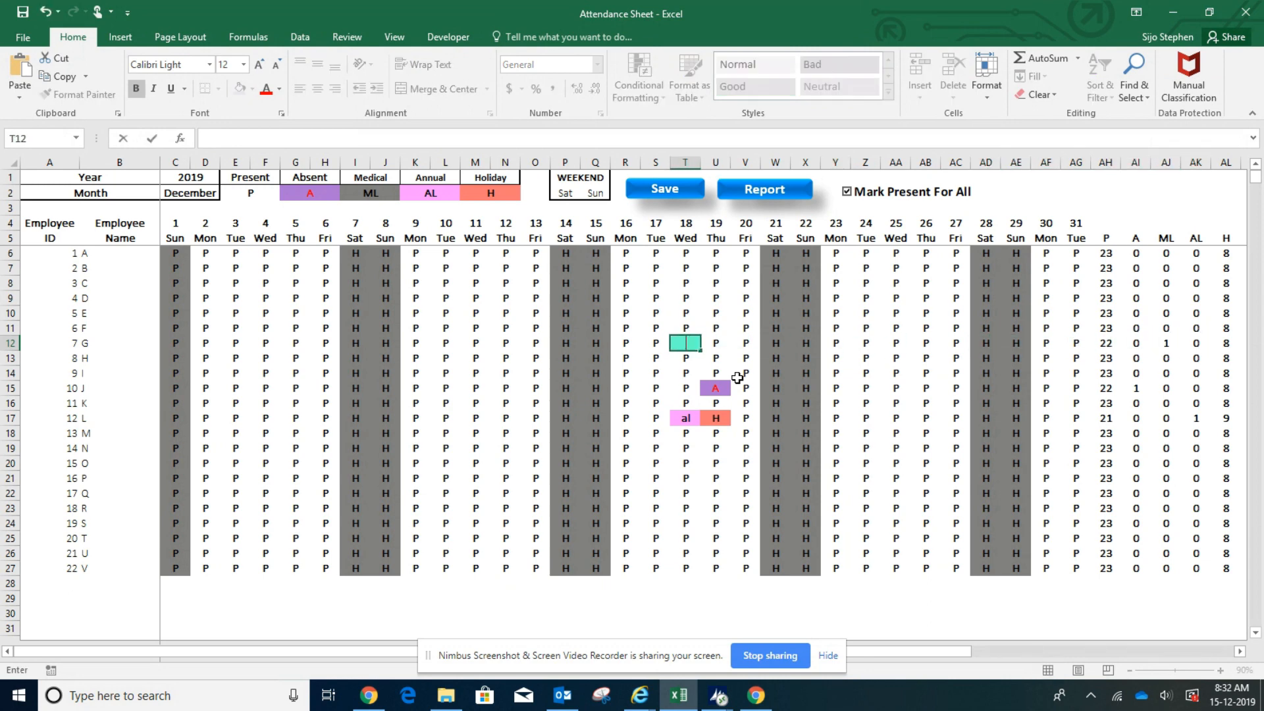
key(Return)
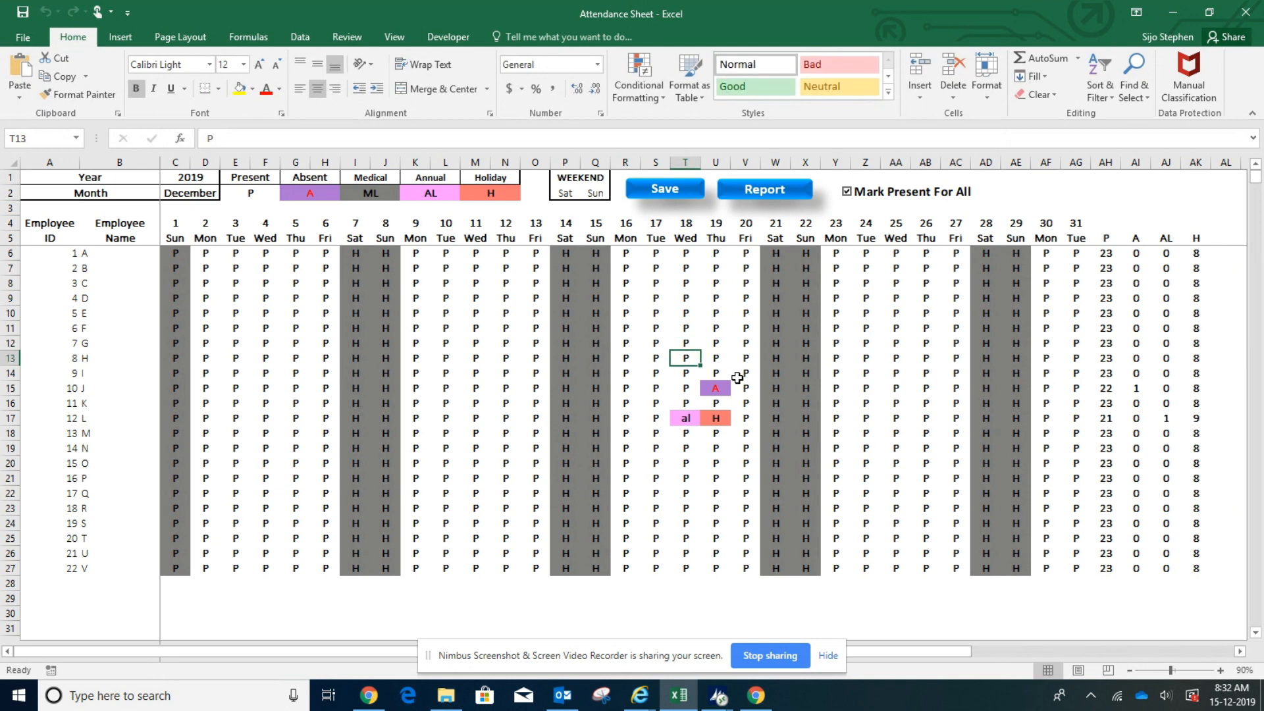
Review the H totals column for all employees and the month set for the sheet
drag(1198, 238, 1221, 551)
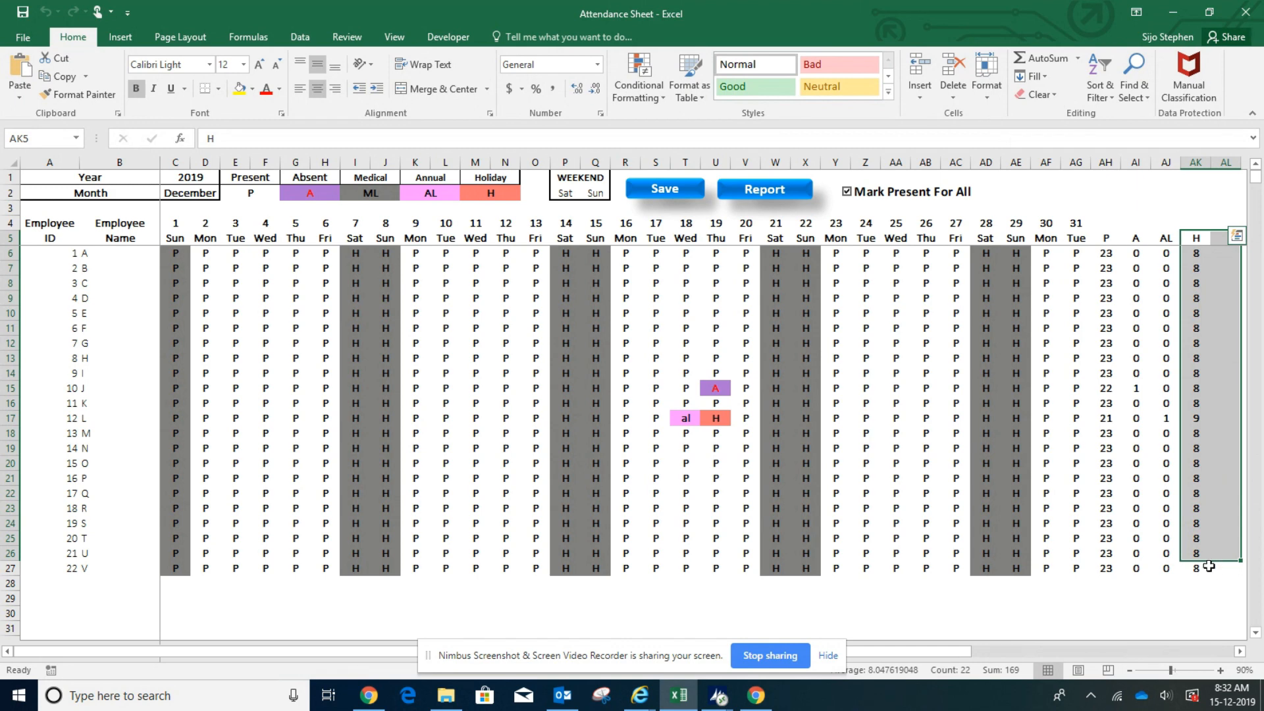
click(1209, 566)
click(704, 468)
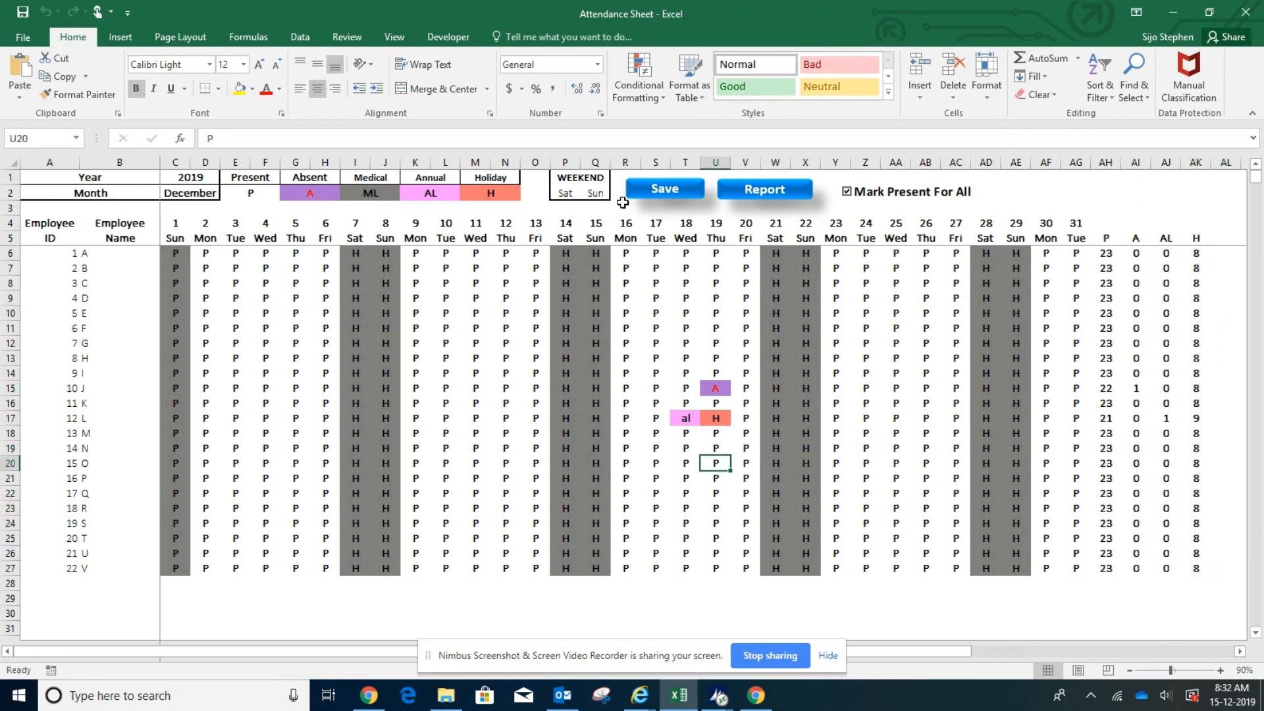
click(186, 192)
click(906, 317)
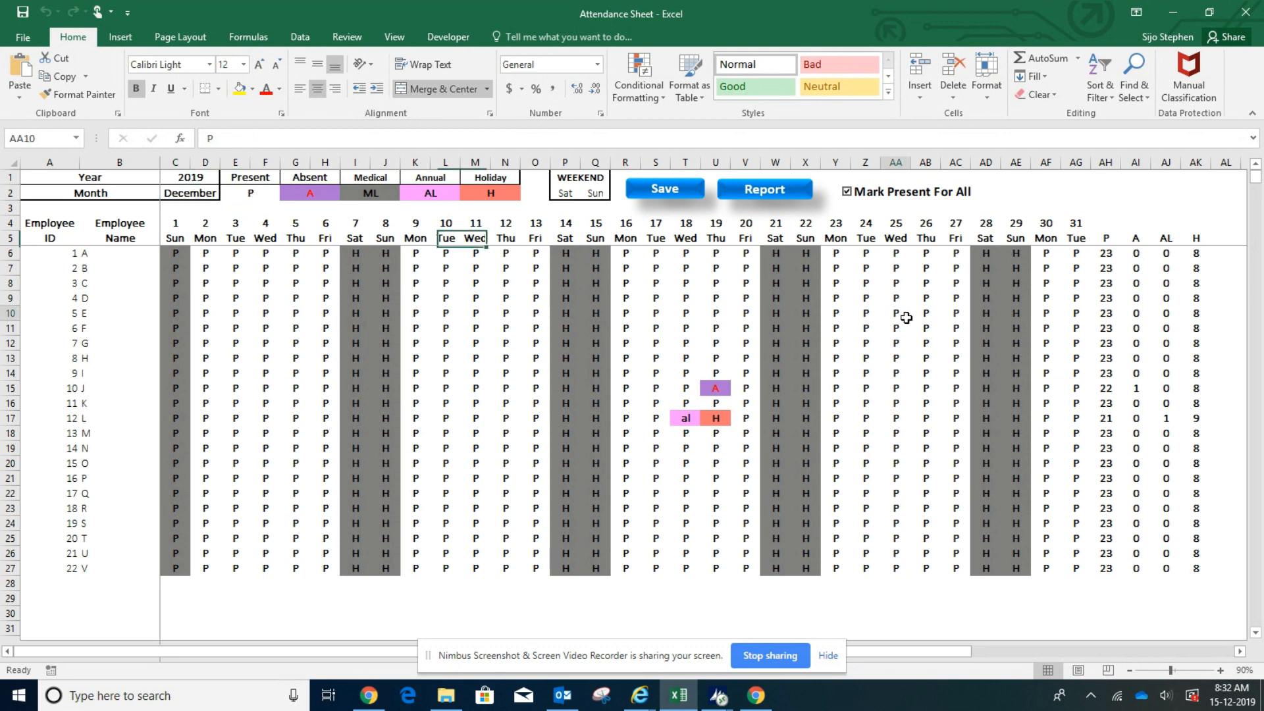
Clear employee ID 22 and name V from row 27 and check that row's attendance cells
click(56, 570)
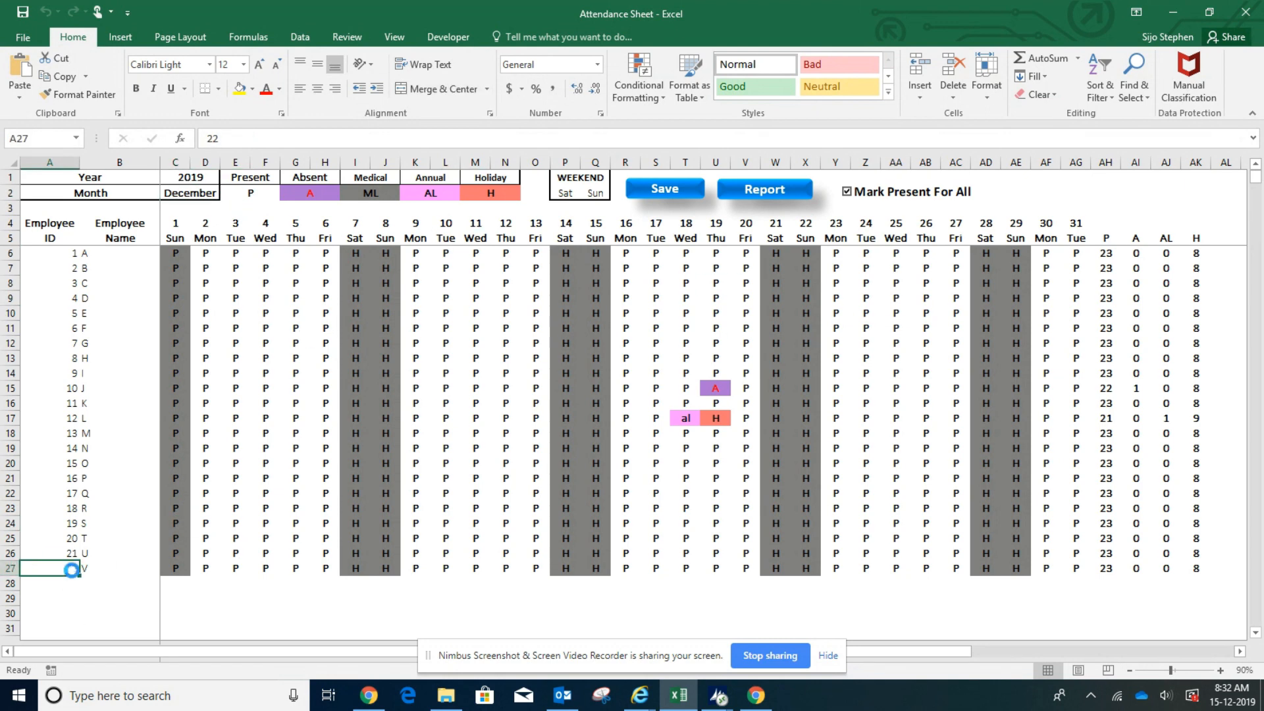
key(Delete)
key(Right)
key(Delete)
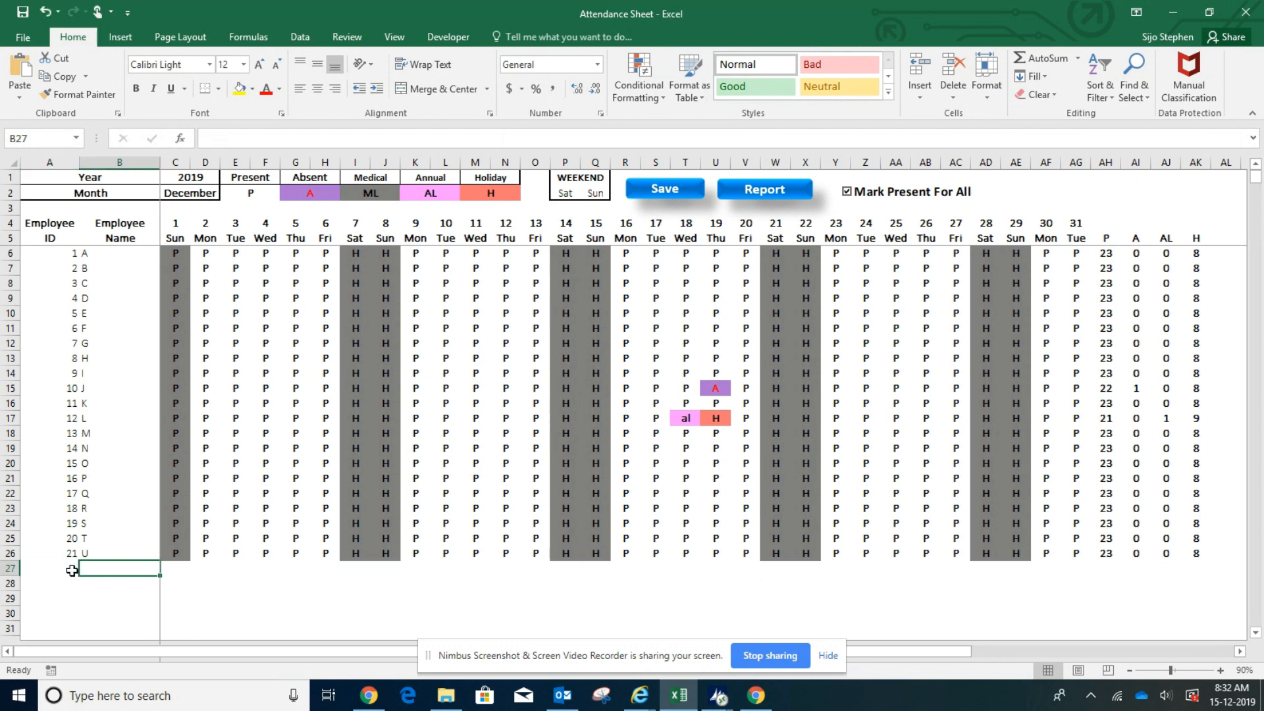
drag(1186, 564, 4, 571)
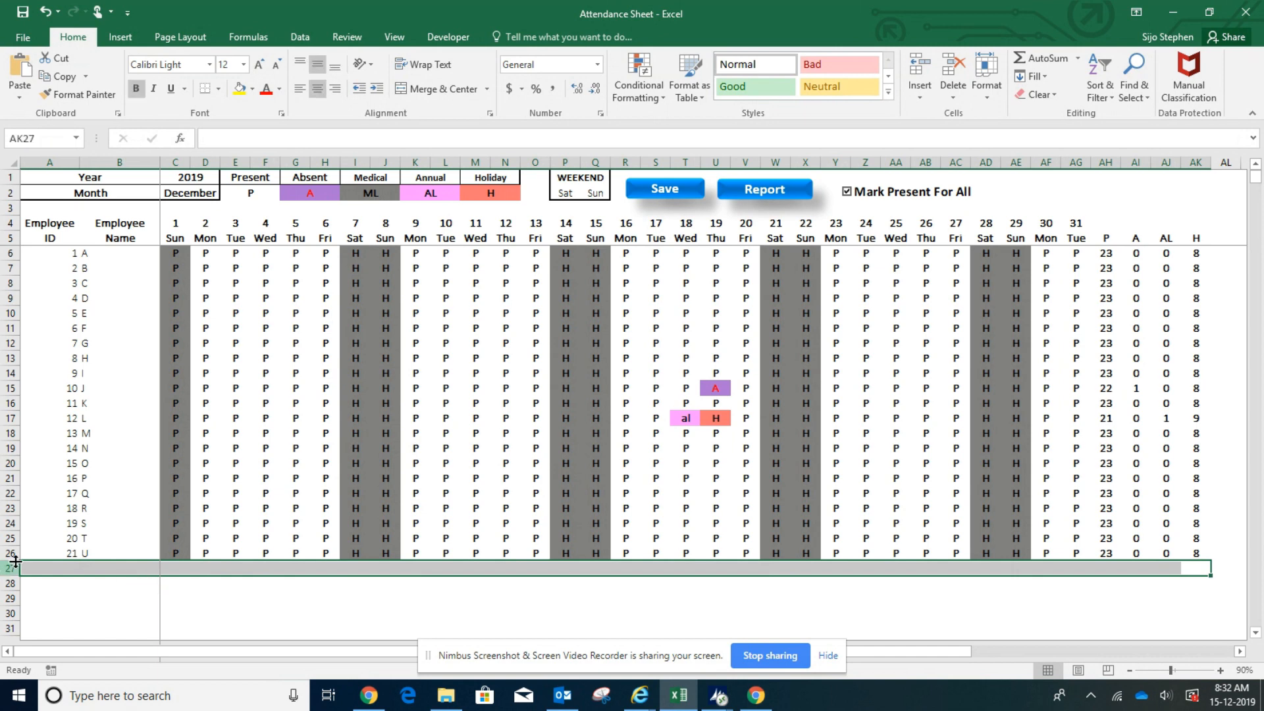
click(136, 511)
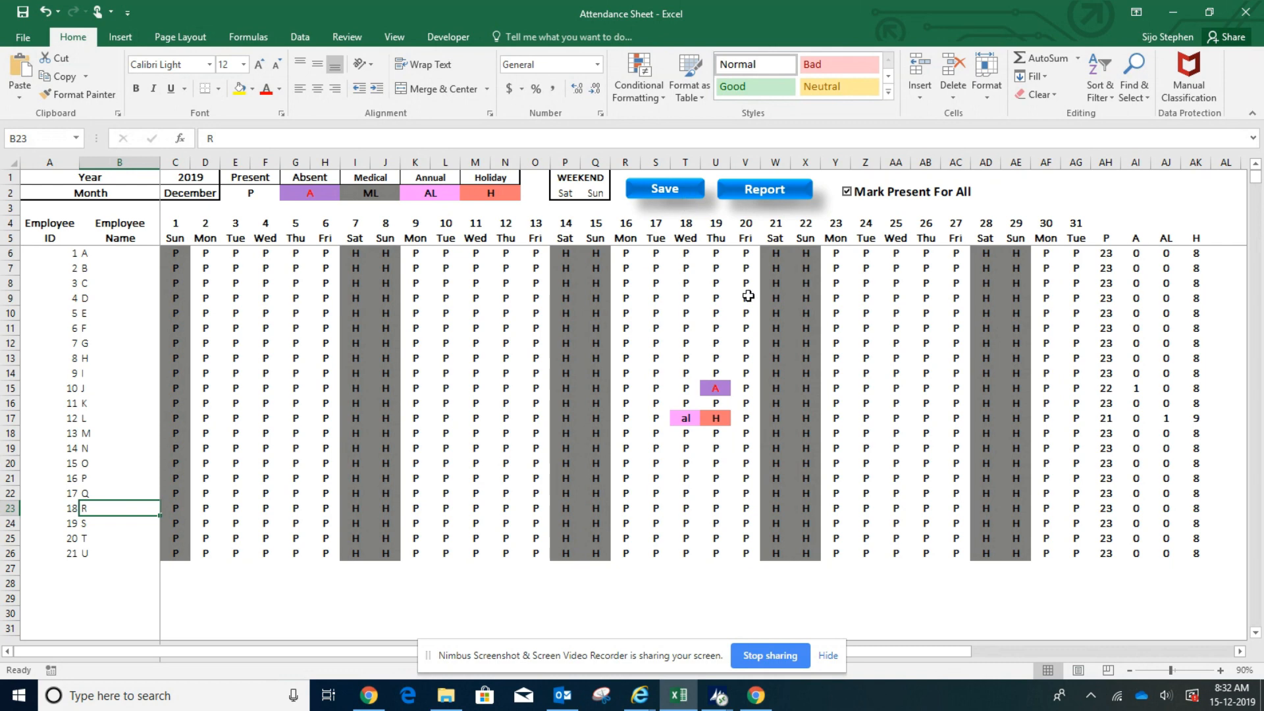
Save the December 2019 attendance and try saving the same month a second time, closing each message
click(683, 195)
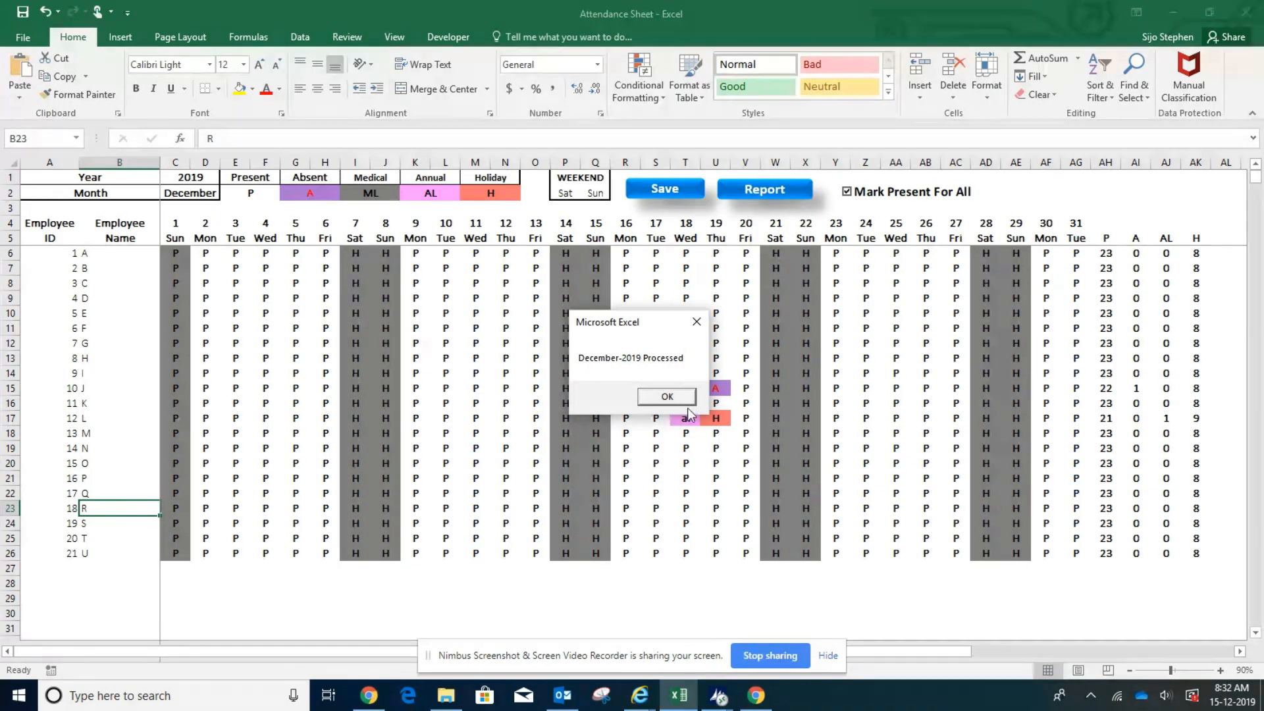
click(667, 396)
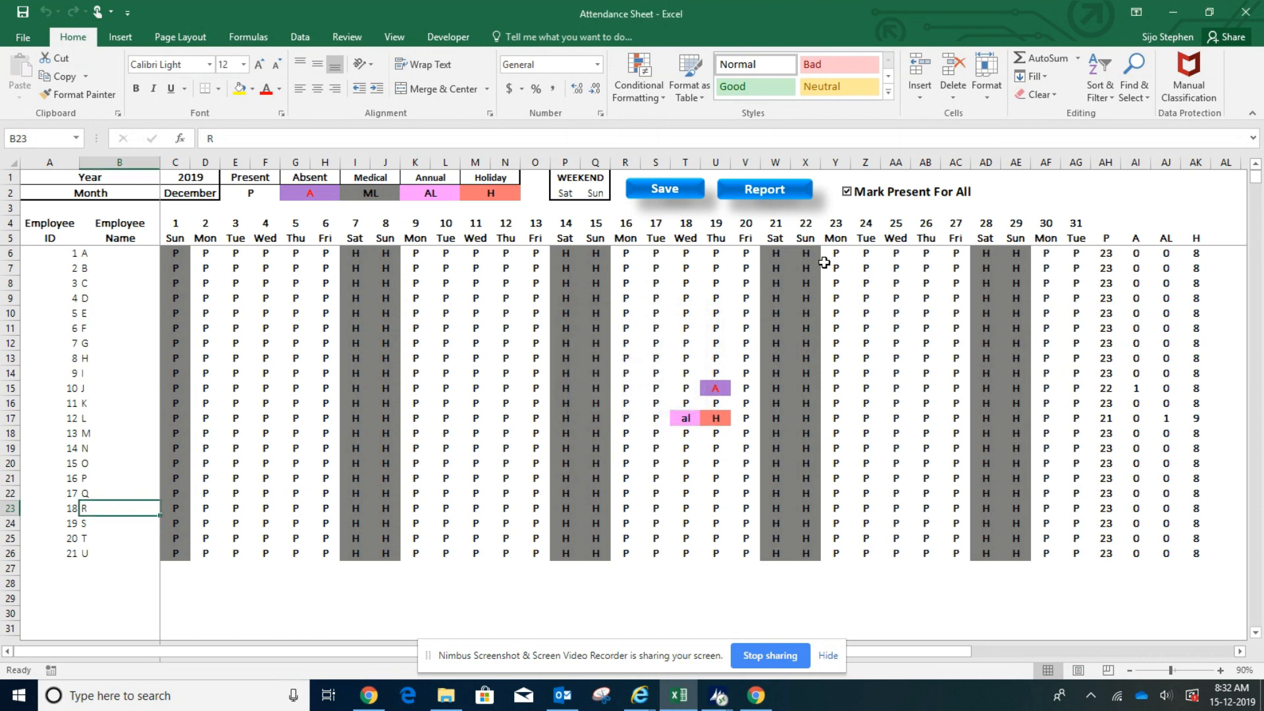
click(666, 188)
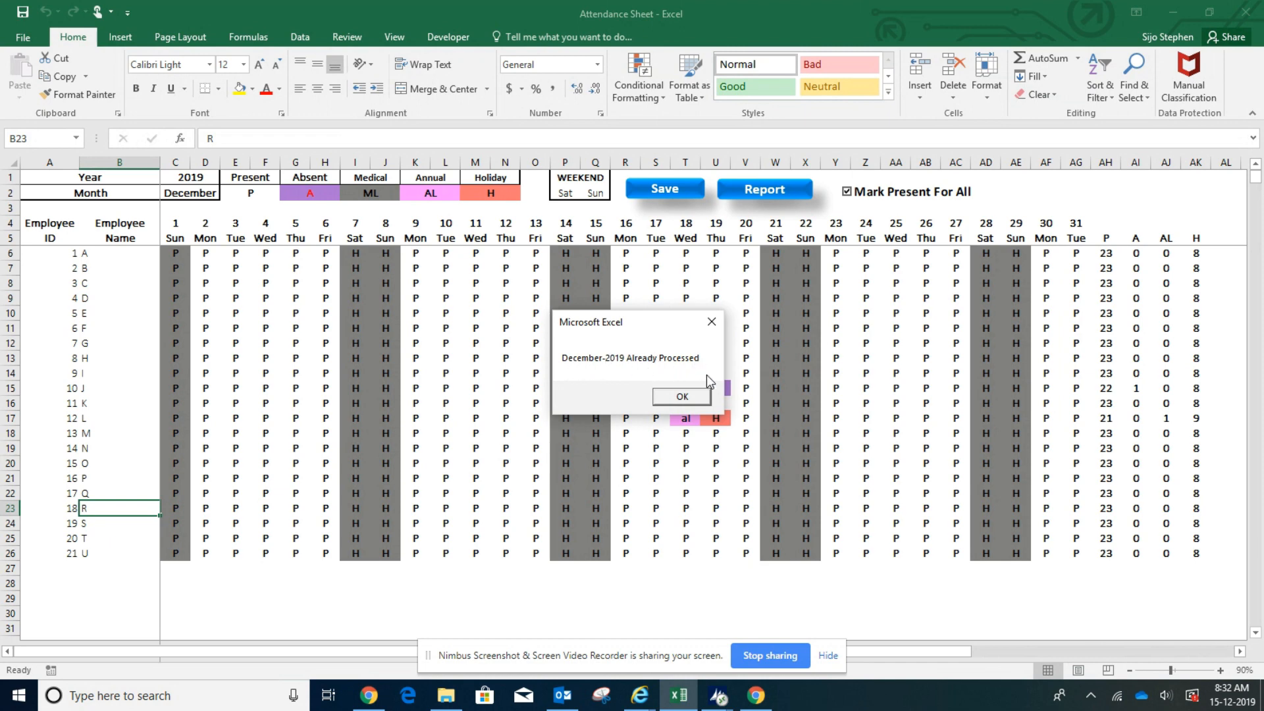
click(682, 397)
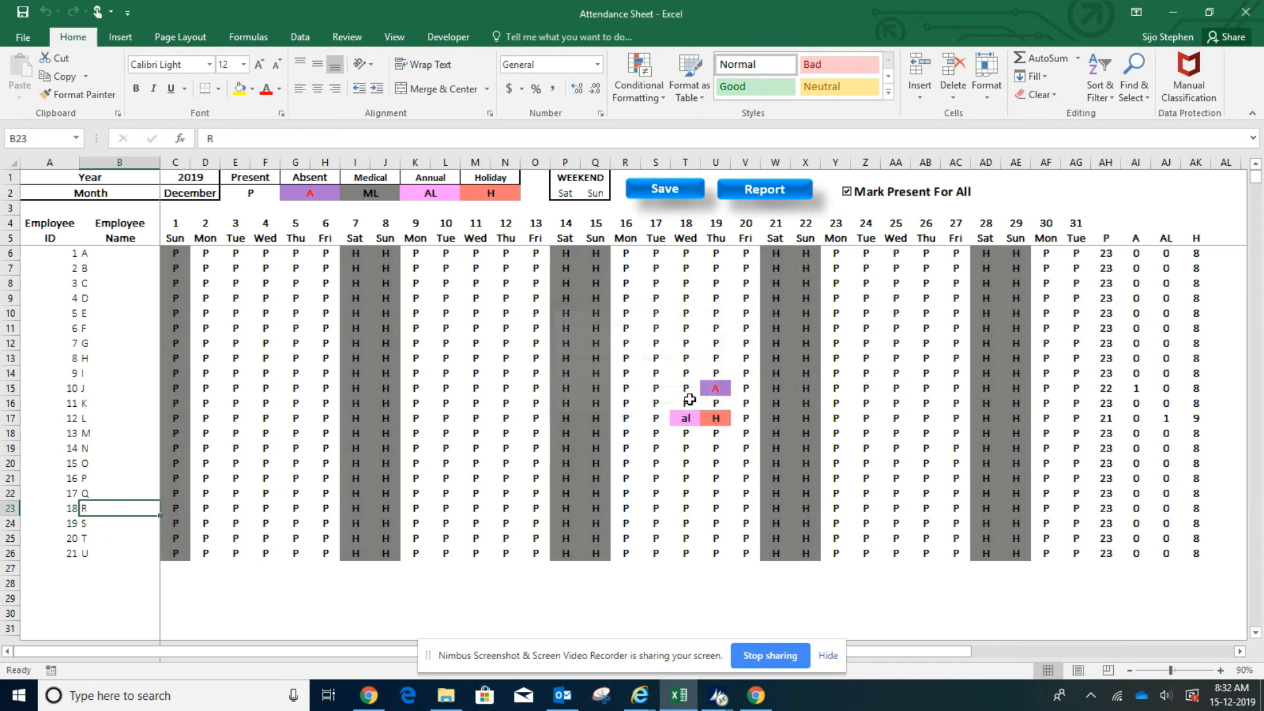
Open the attendance report sheet
click(764, 195)
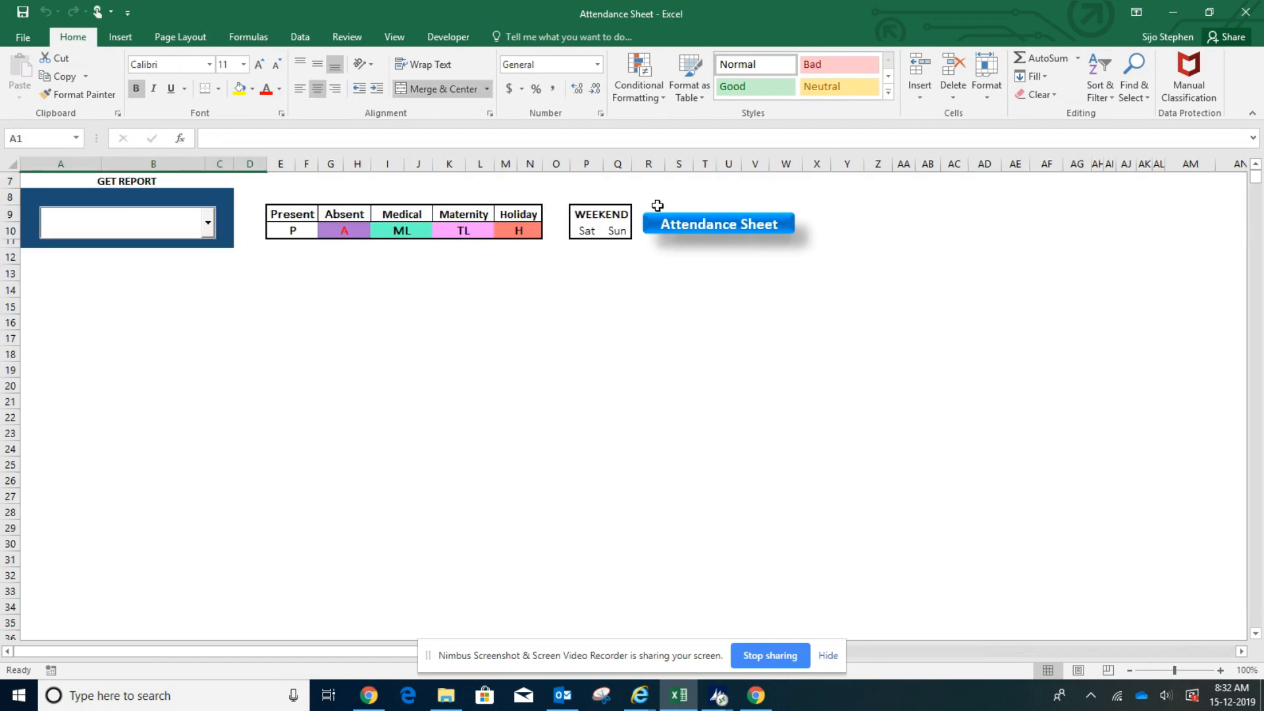
Load the December-2019 attendance report and review its employee rows, daily marks and totals
click(208, 223)
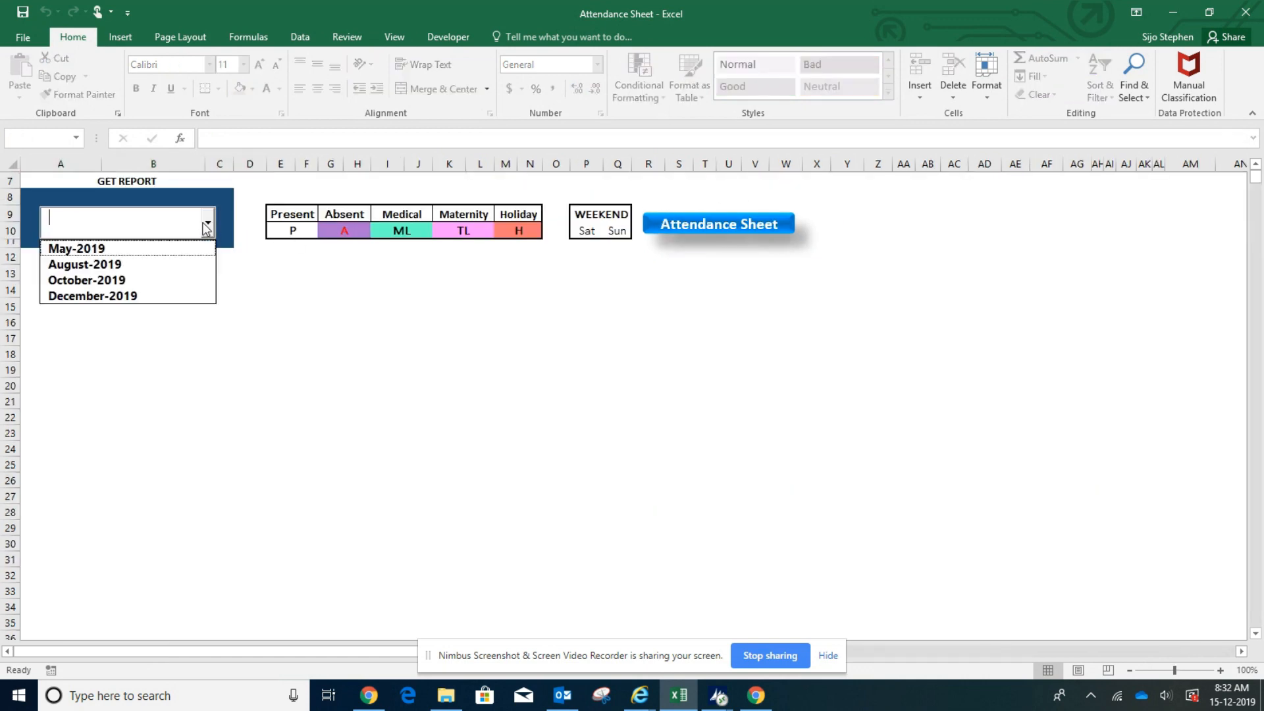
click(120, 297)
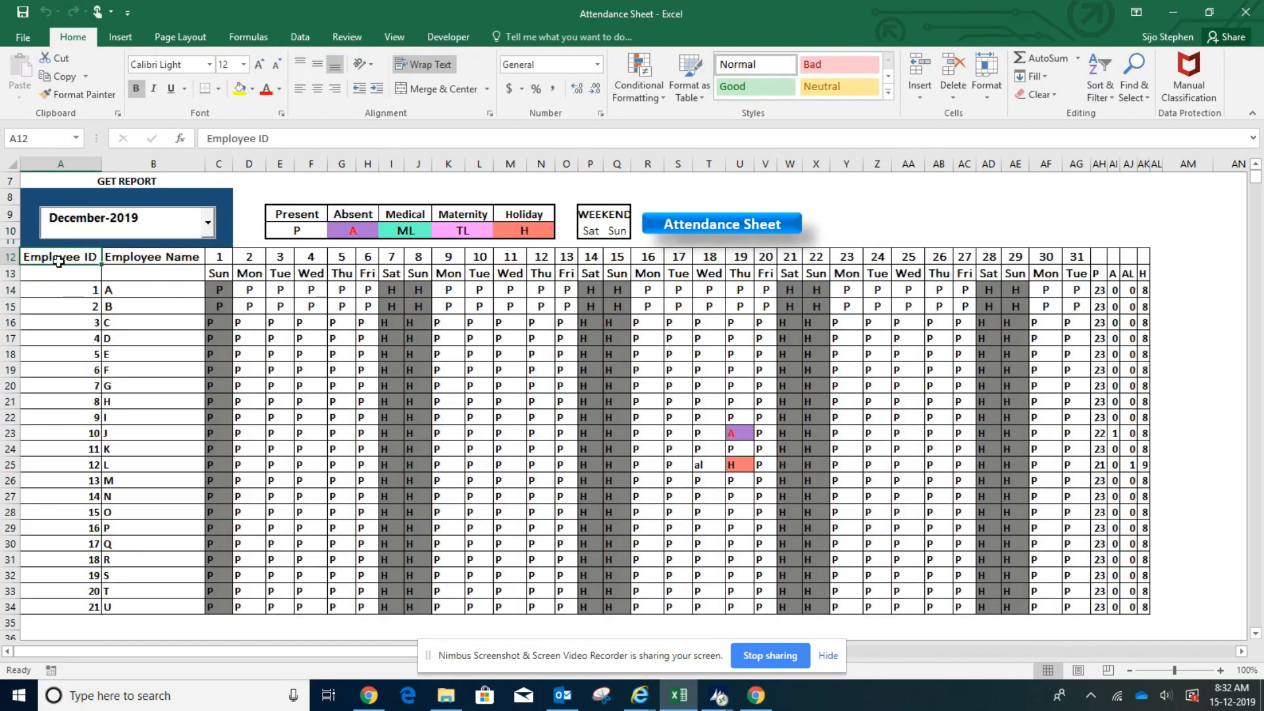
drag(62, 262, 1137, 469)
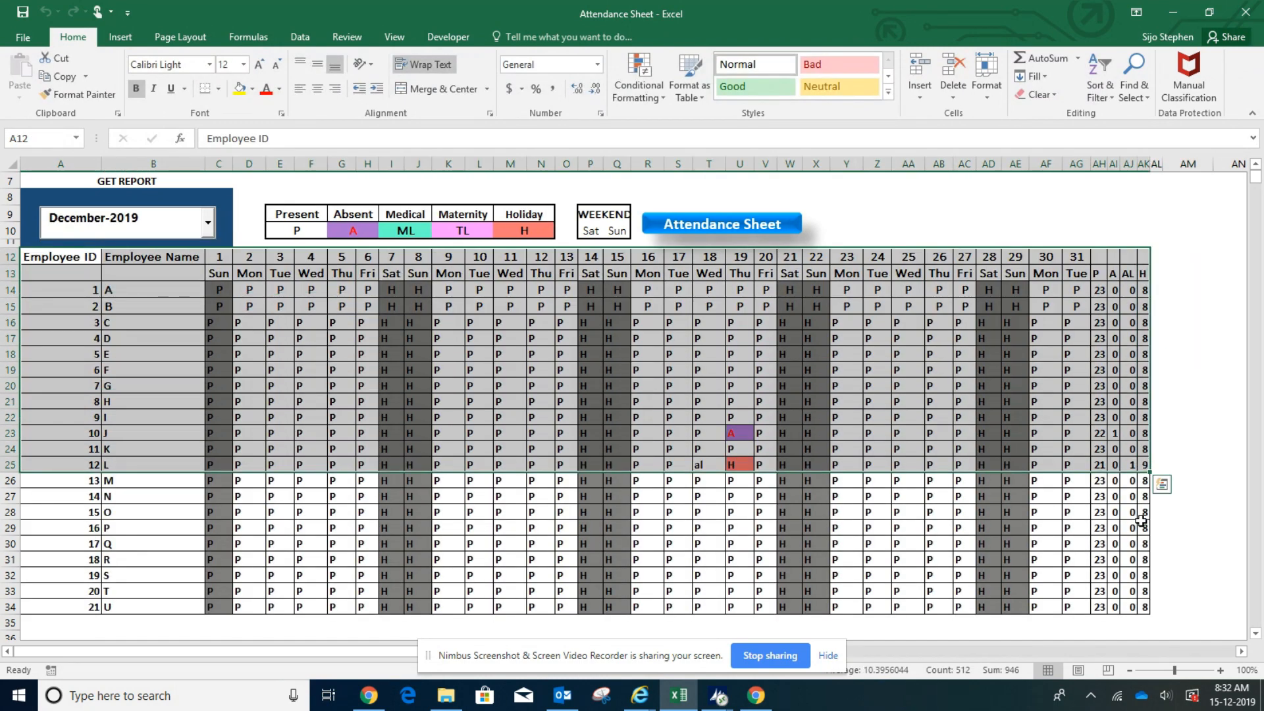
scroll(1140, 521, down, 2)
scroll(1140, 523, up, 2)
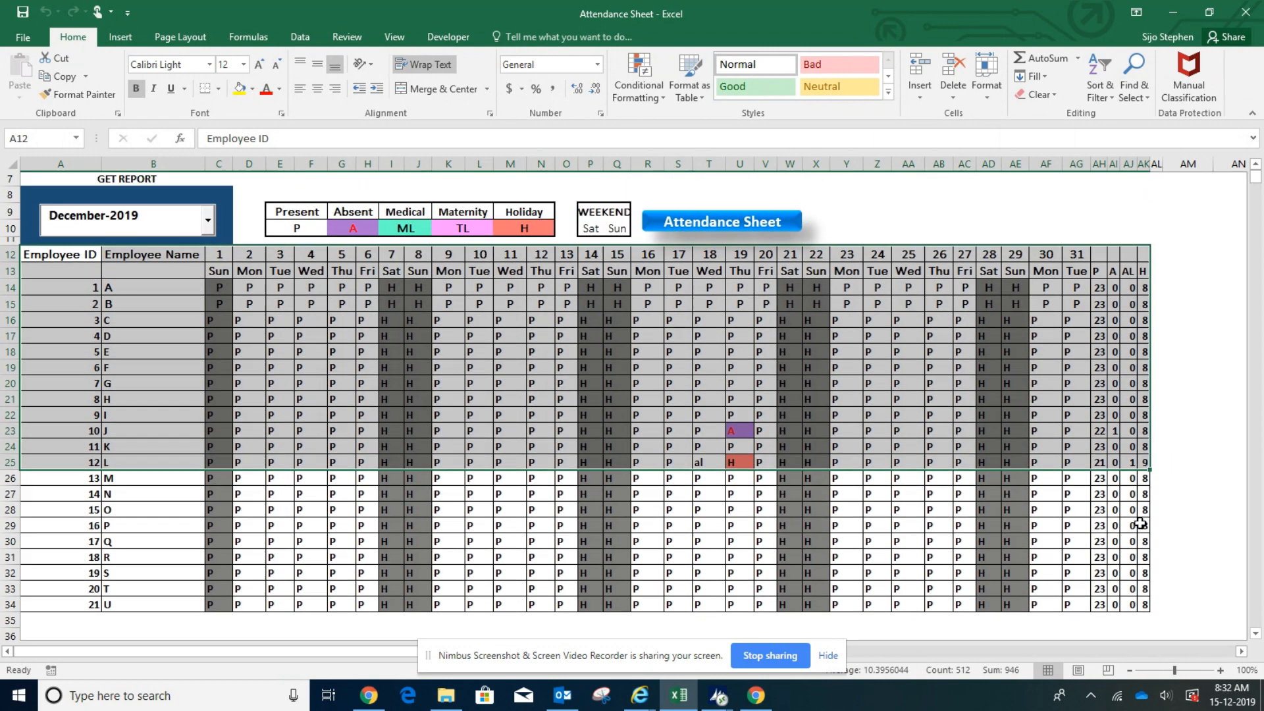
click(1129, 609)
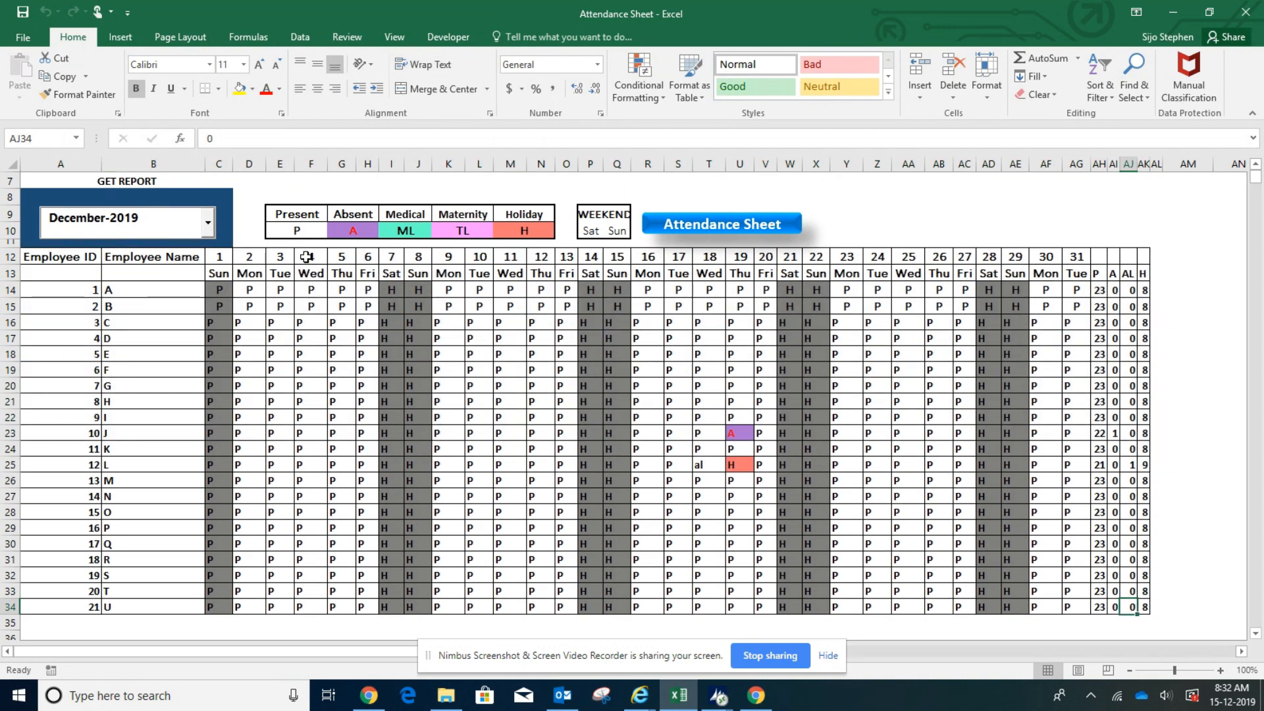
View the saved October-2019, May-2019 and August-2019 reports in turn, ending on December-2019 again
click(208, 229)
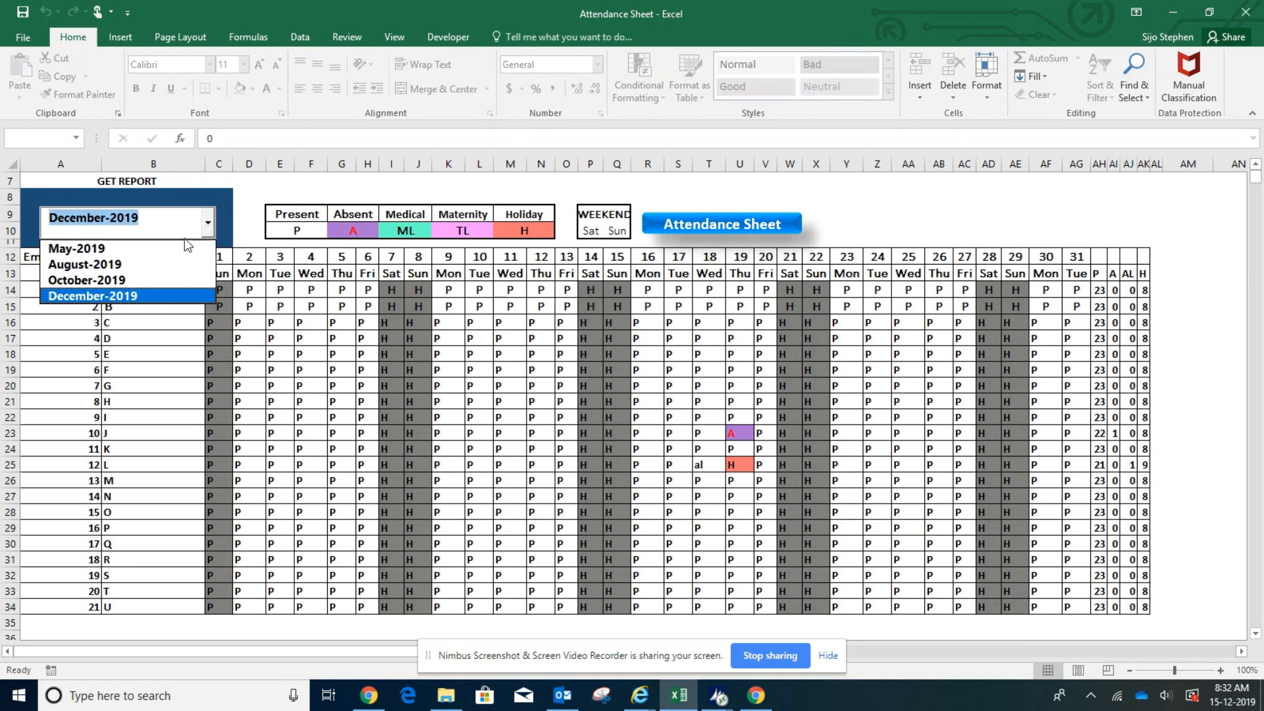
click(103, 282)
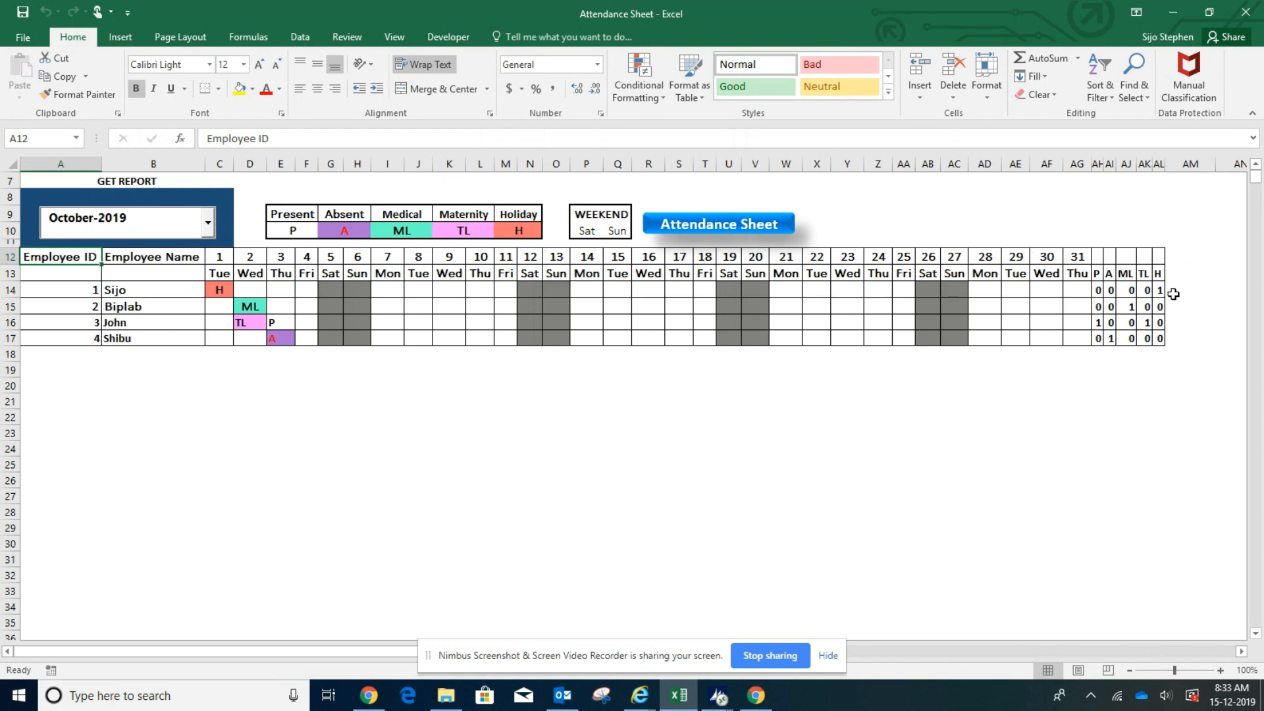
click(208, 226)
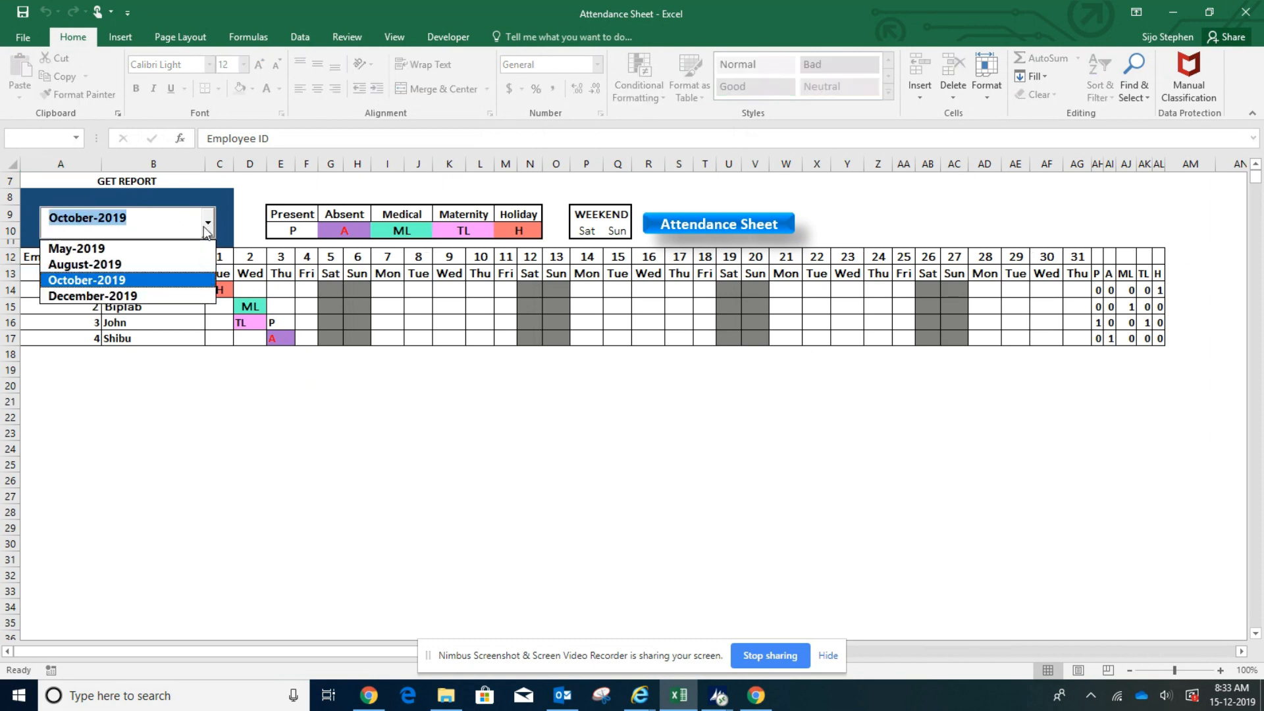
click(110, 255)
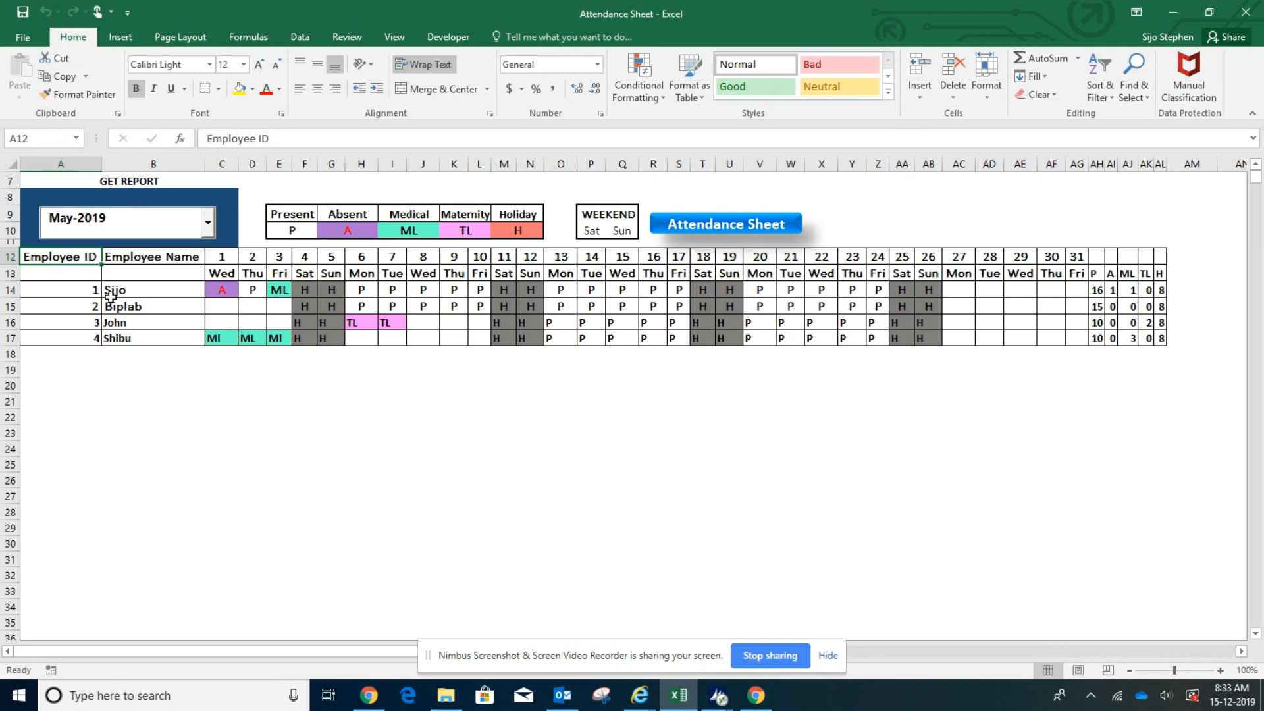
click(208, 231)
click(174, 265)
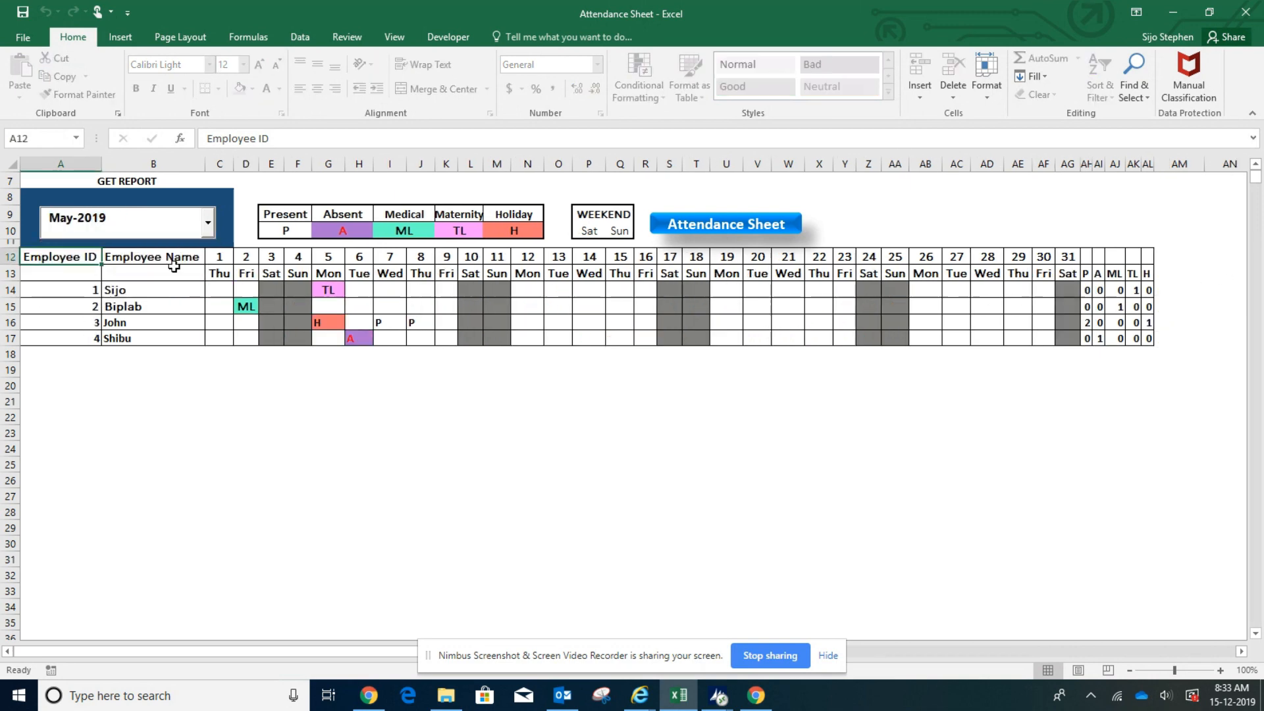
click(208, 222)
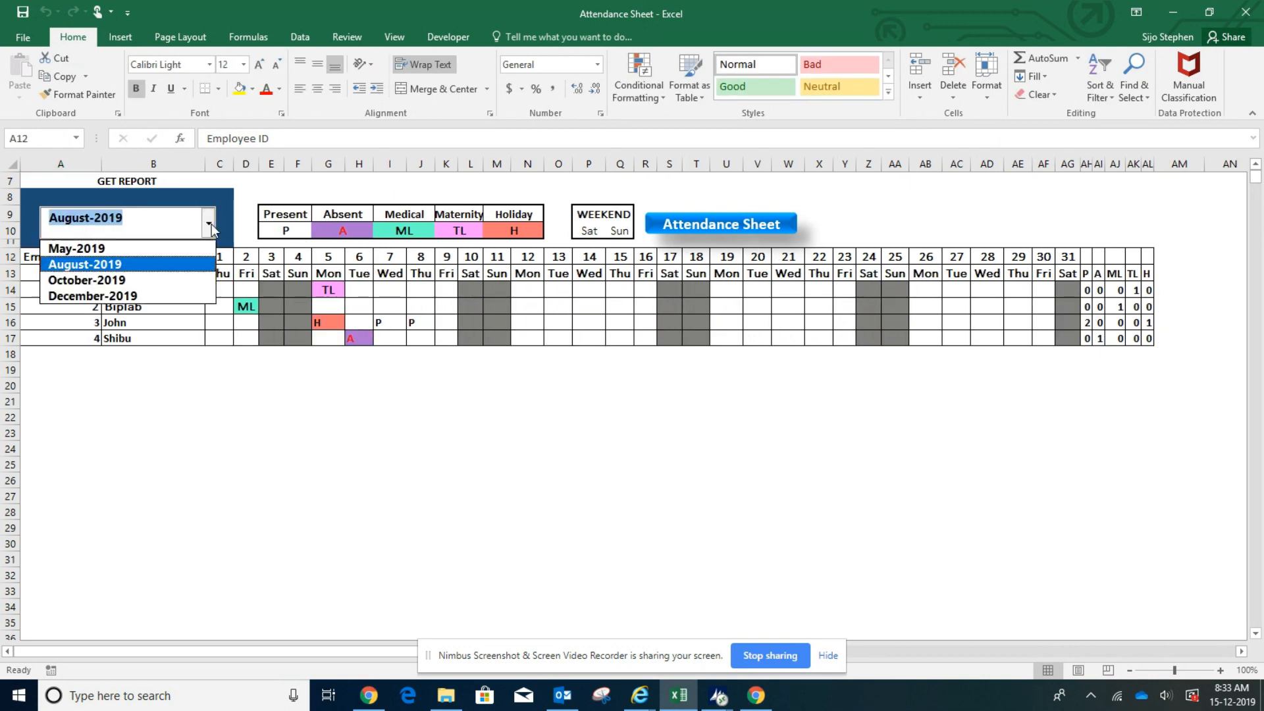
click(106, 295)
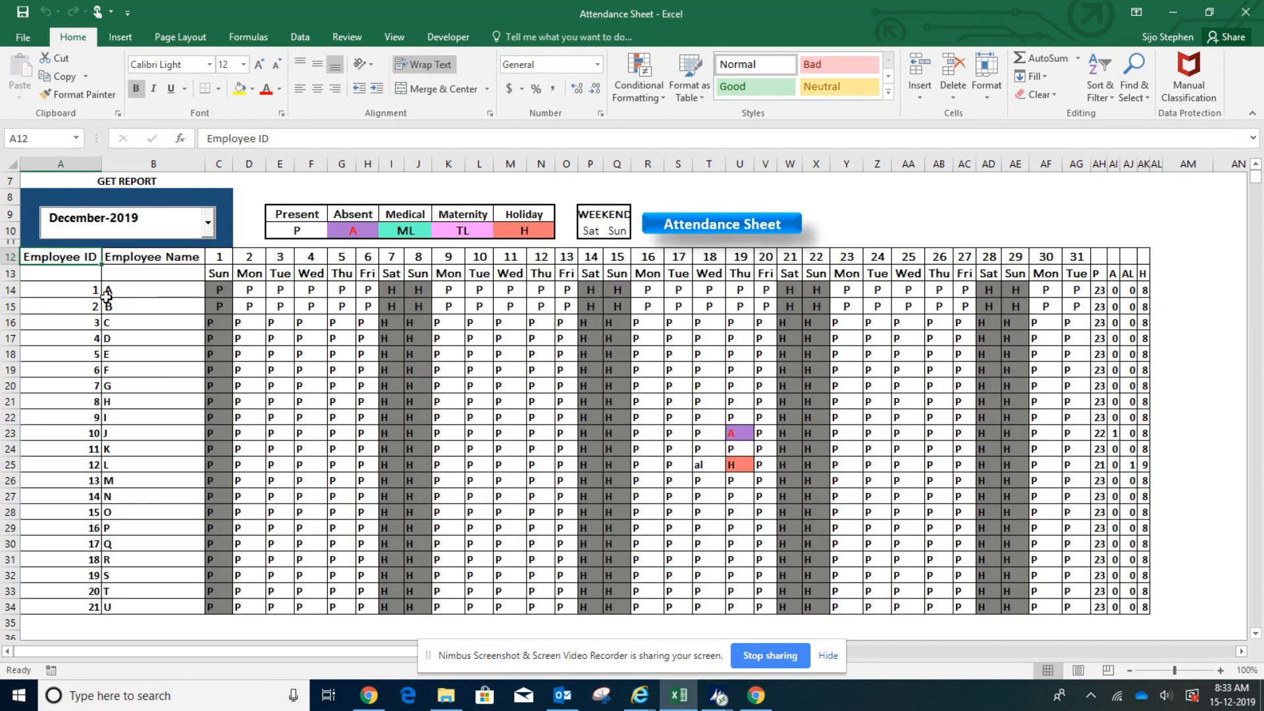
Return to the attendance sheet and turn off Mark Present For All for December
click(716, 224)
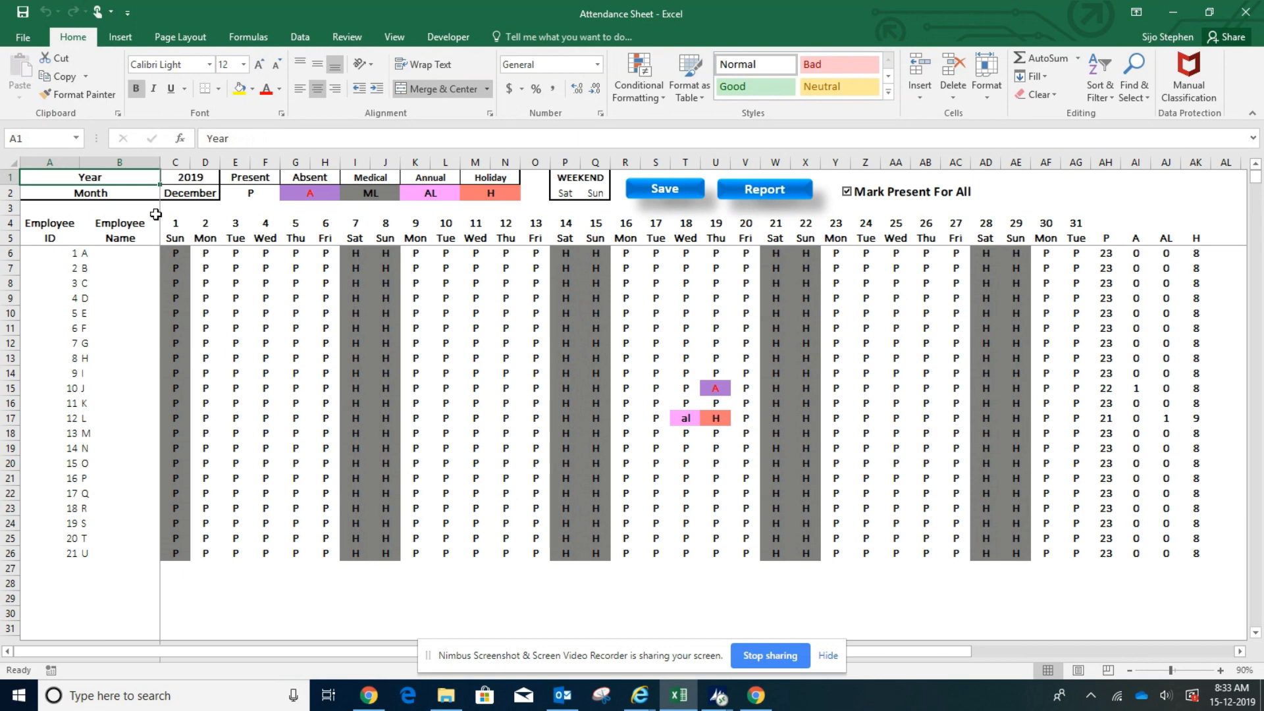
click(208, 194)
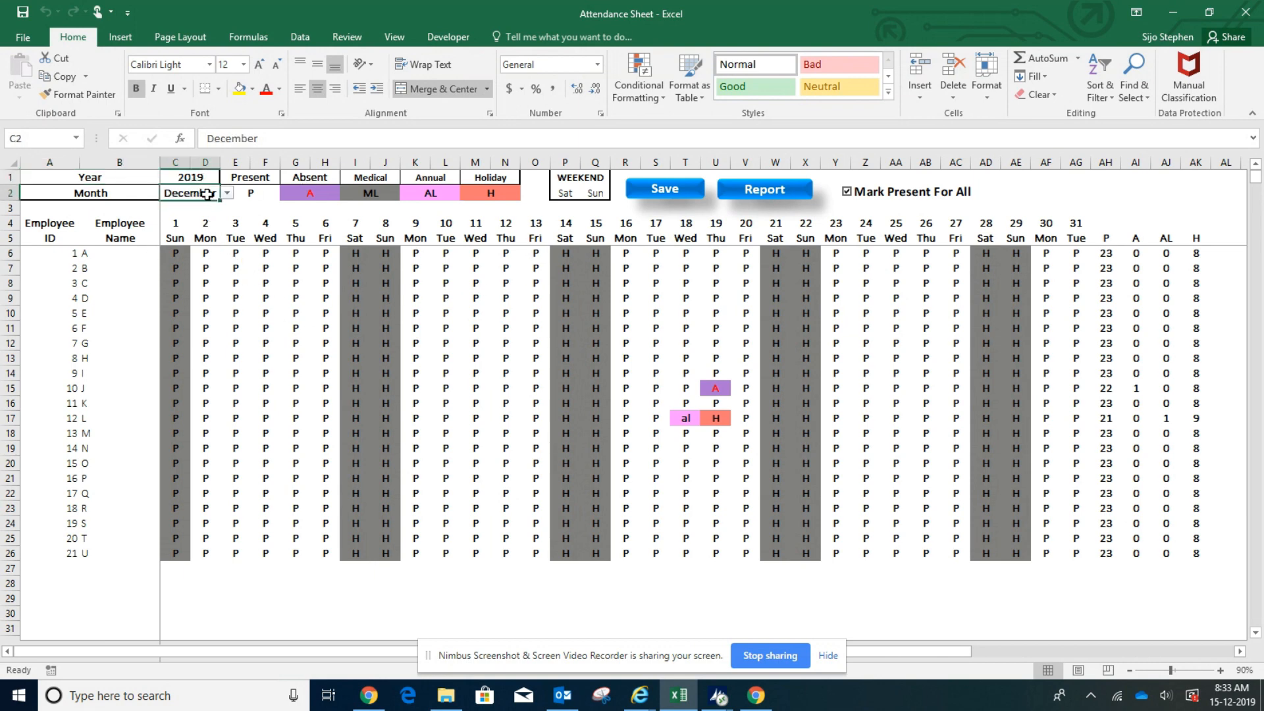
click(847, 192)
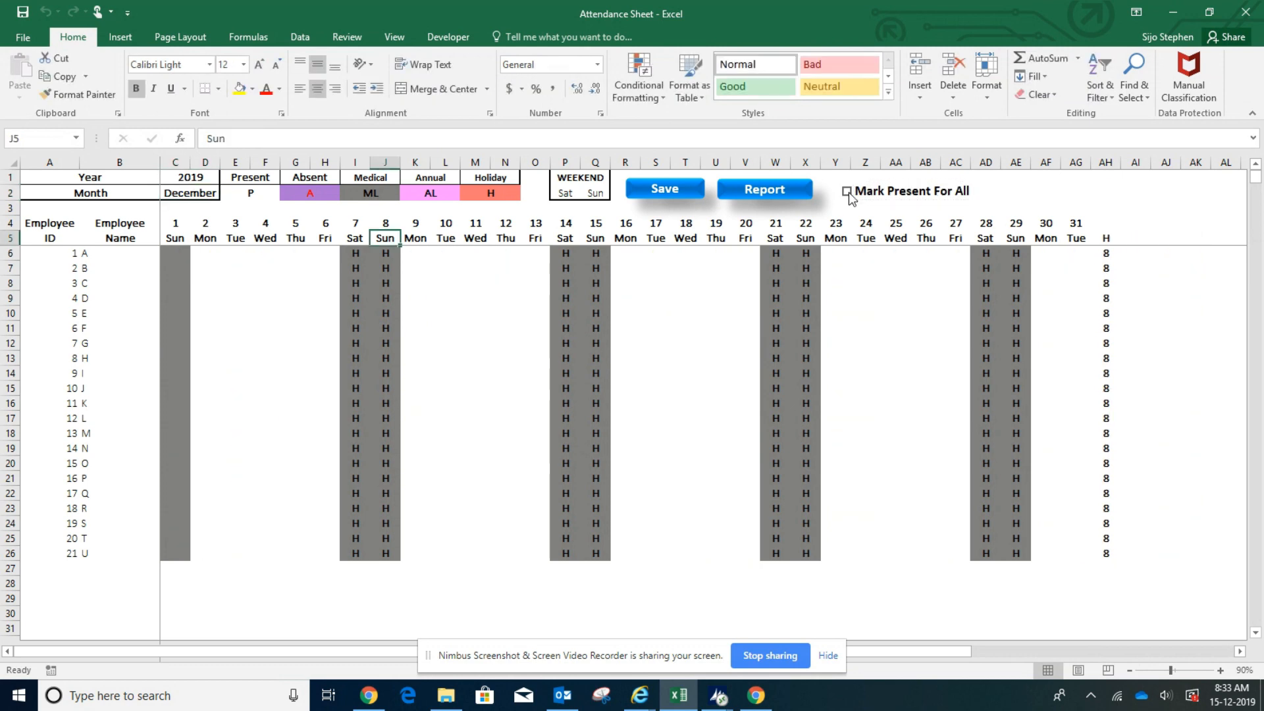
Change the sheet's month to November and mark all employees present
click(209, 196)
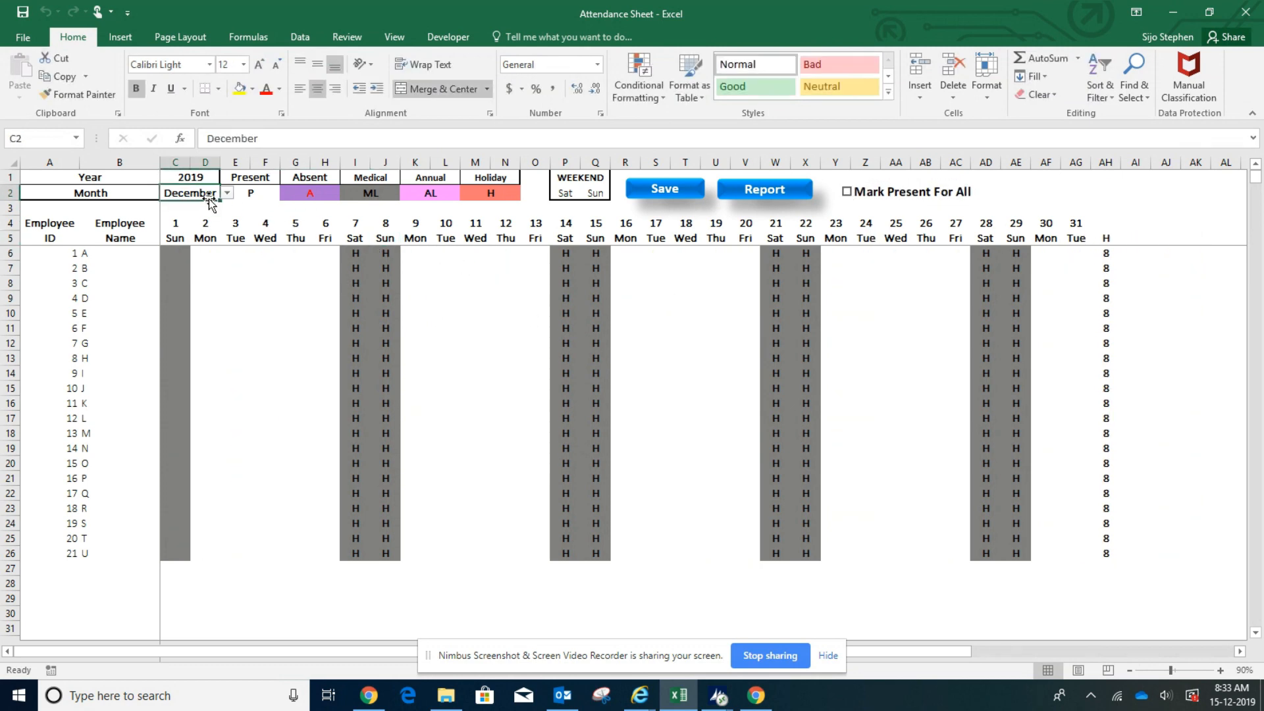
click(226, 194)
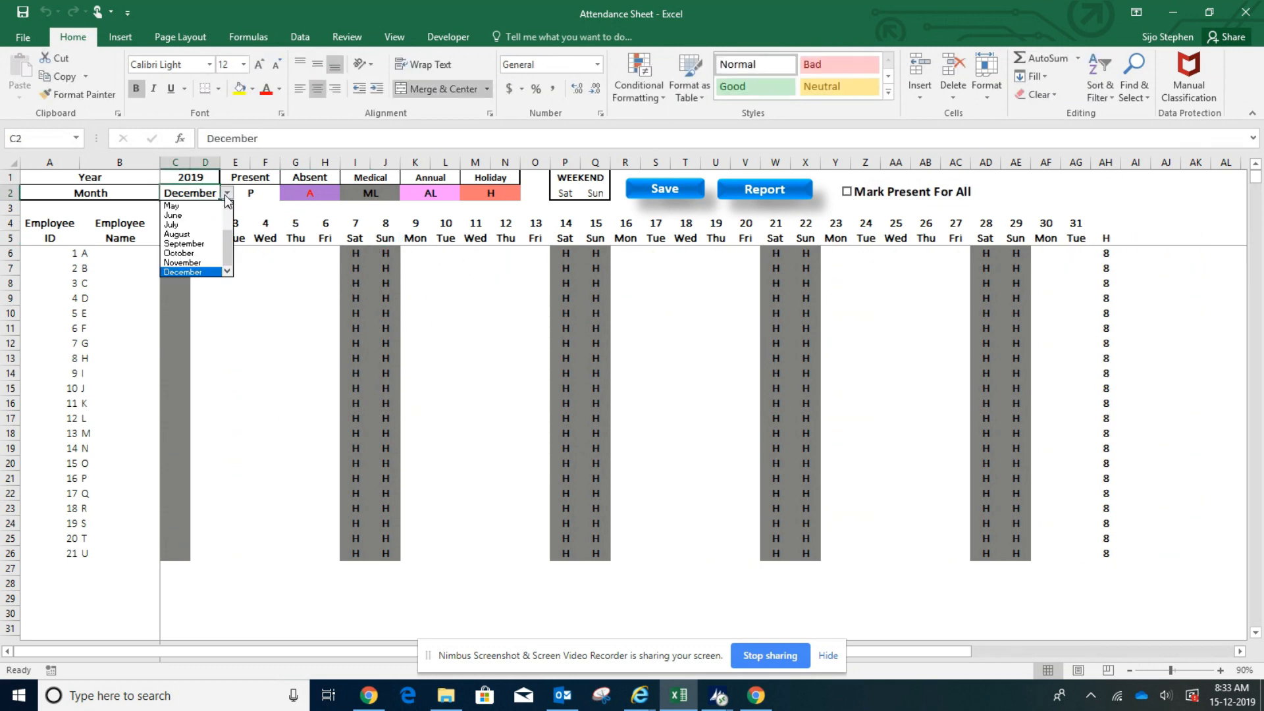
click(201, 266)
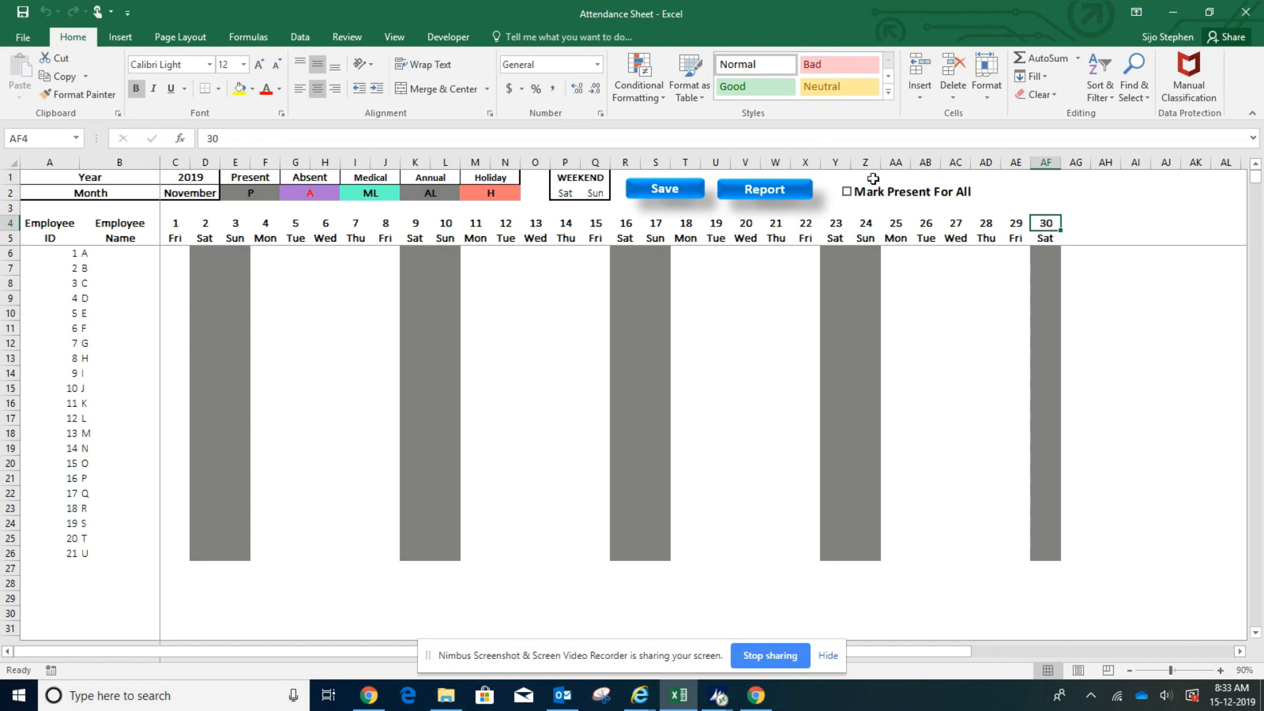
click(847, 193)
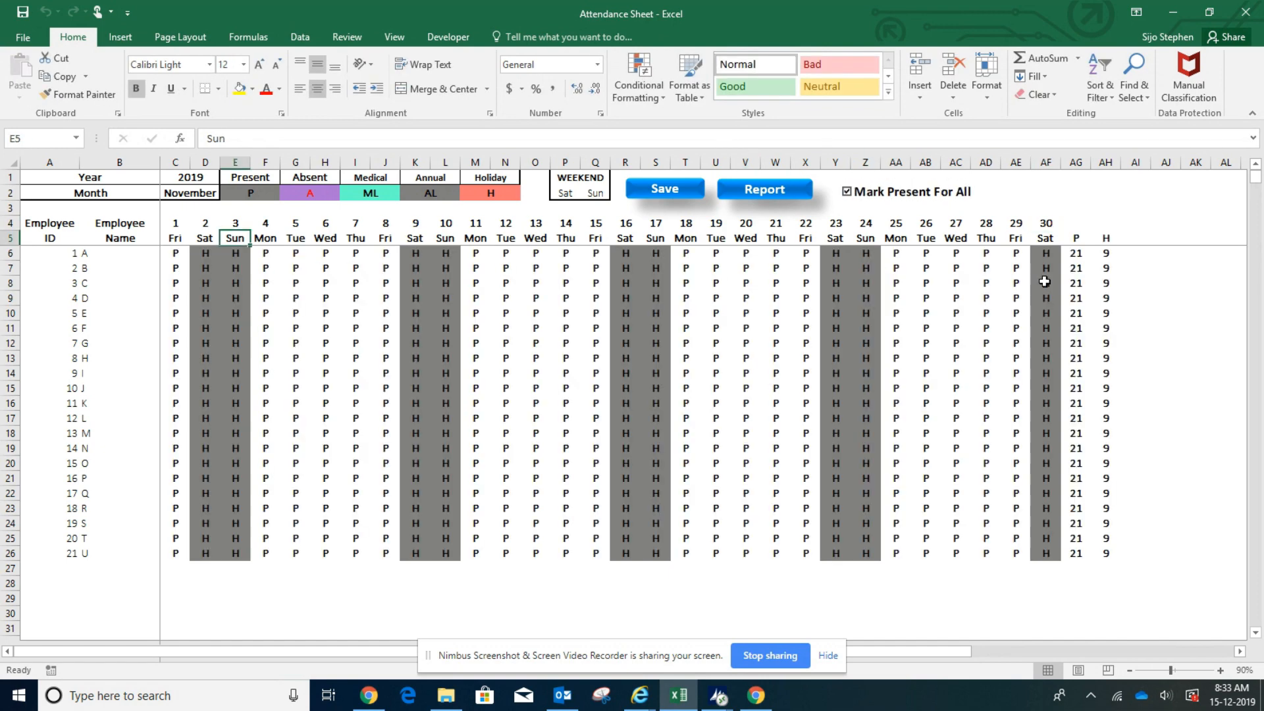